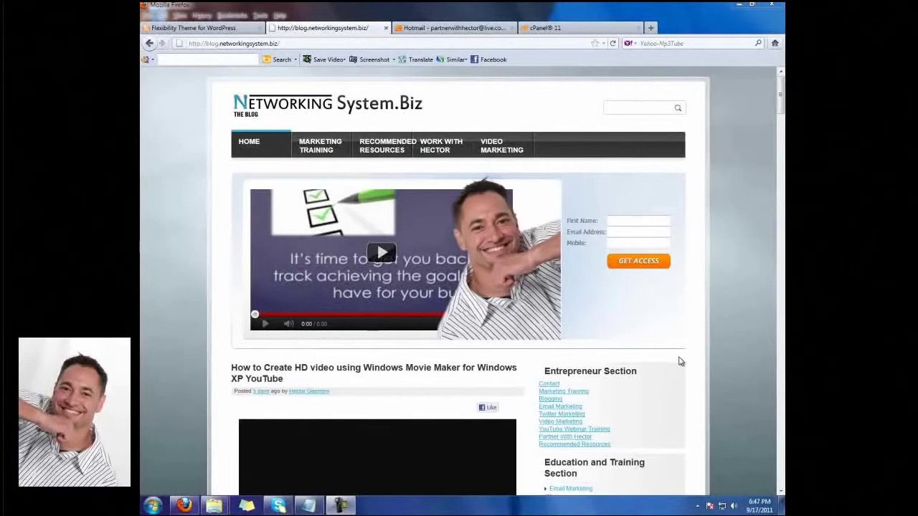
- Look over the open blog page, Hotmail inbox and cPanel login page
left_click(445, 28)
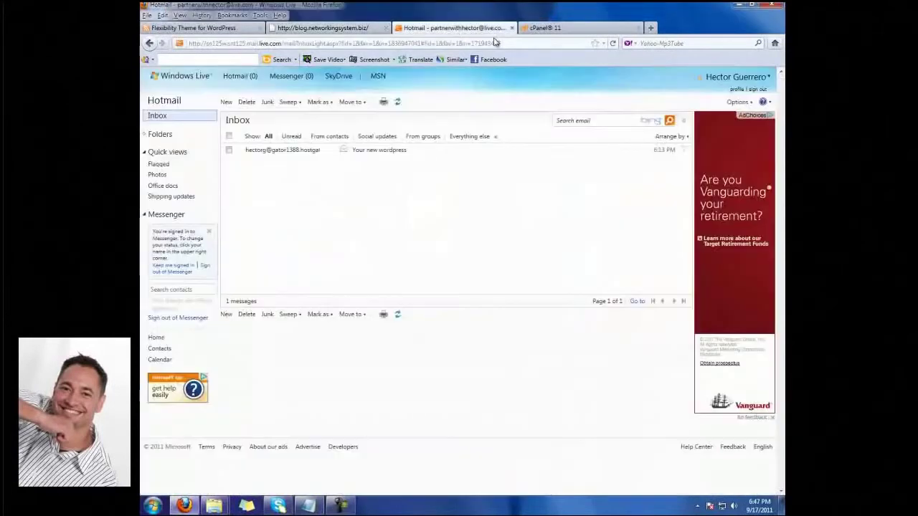
left_click(323, 27)
left_click(545, 27)
left_click(451, 27)
left_click(322, 27)
left_click(451, 27)
left_click(566, 28)
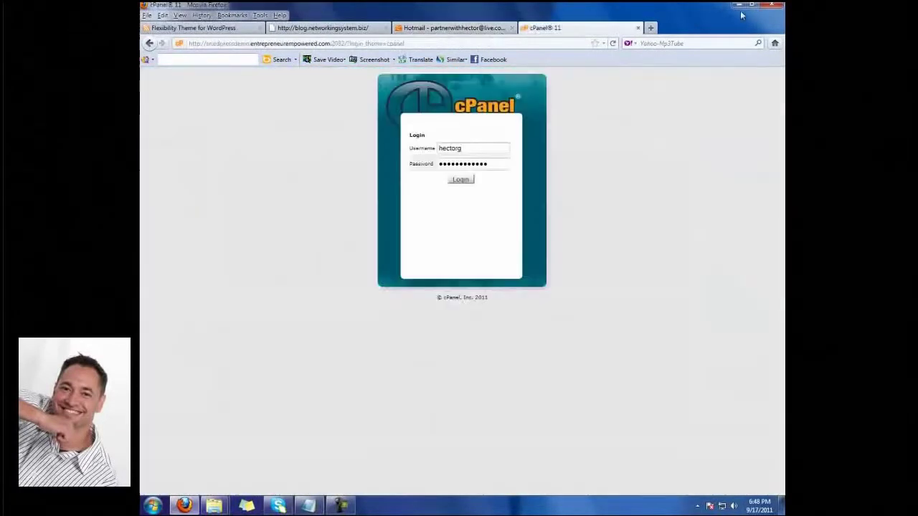
- Restore the cPanel window to half the screen and open a second Mozilla Firefox window
left_click(750, 5)
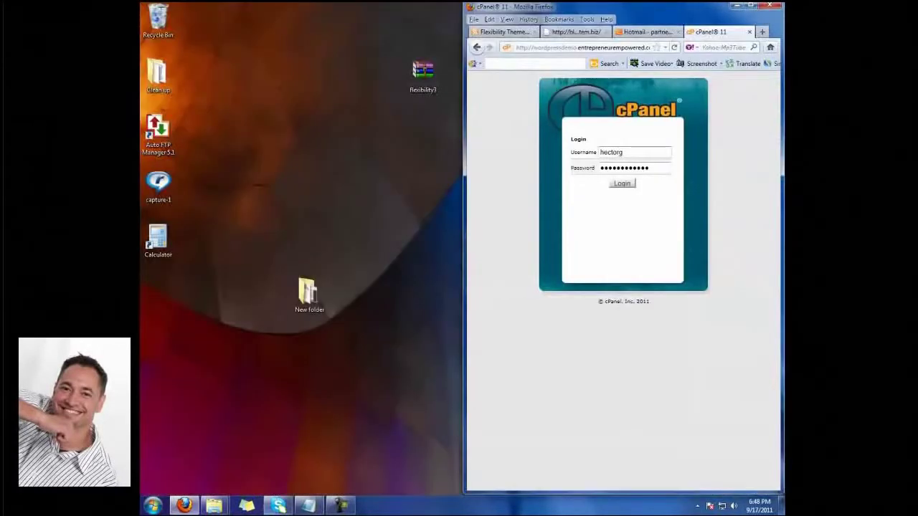
left_click(152, 506)
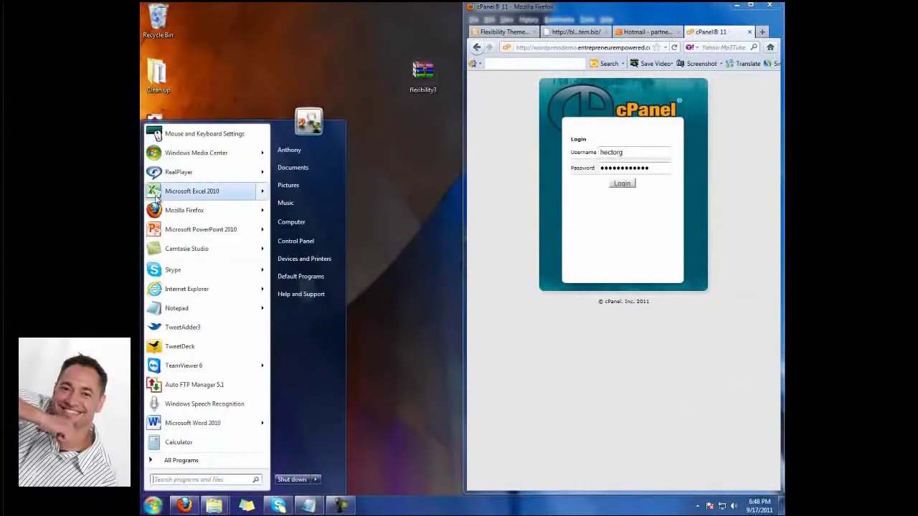
left_click(184, 210)
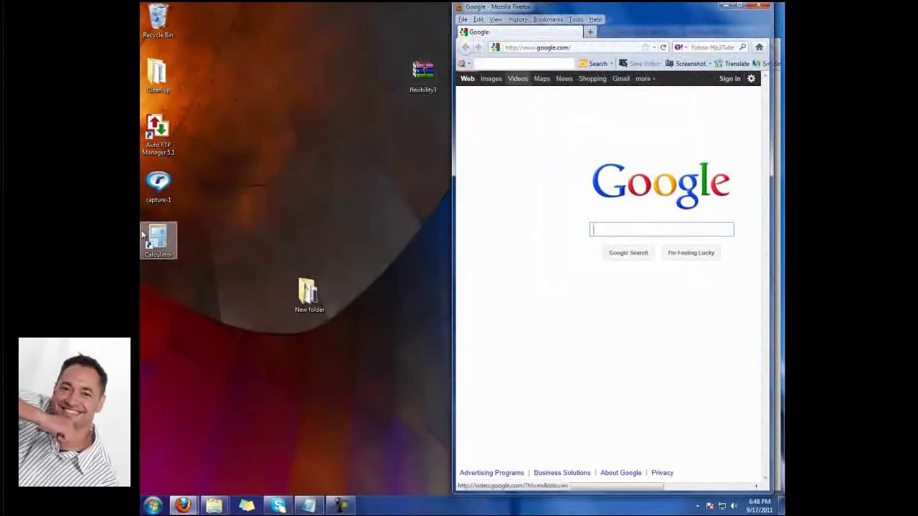
- Cycle through the open windows to the Notepad notes and minimize them
key("super+Tab")
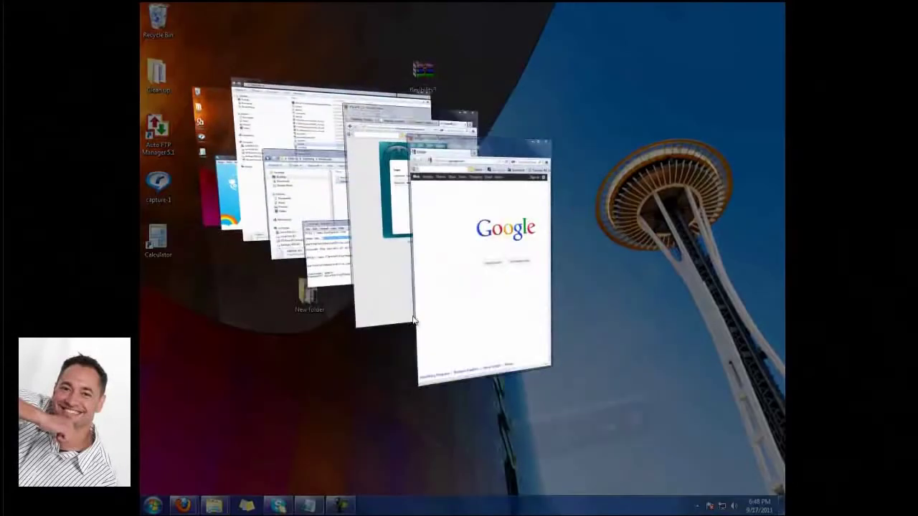
key("super+Tab")
key("super+Tab")
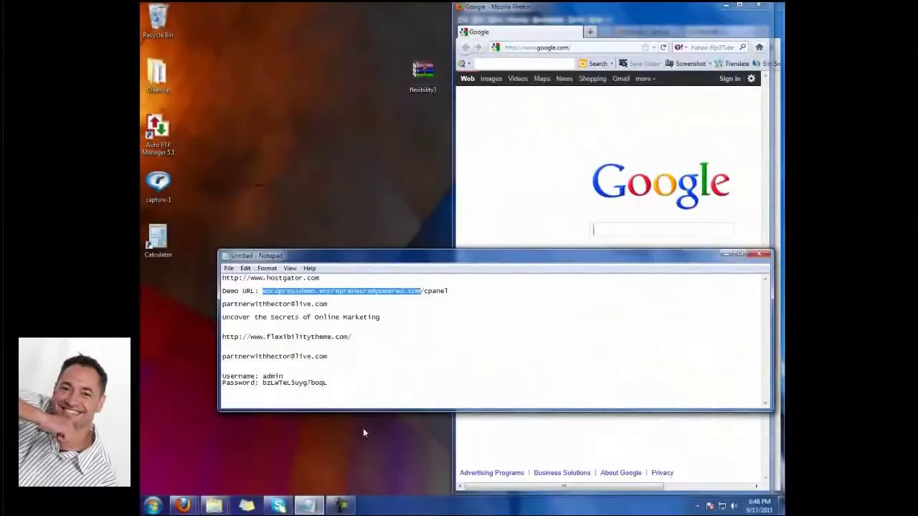
left_click(725, 254)
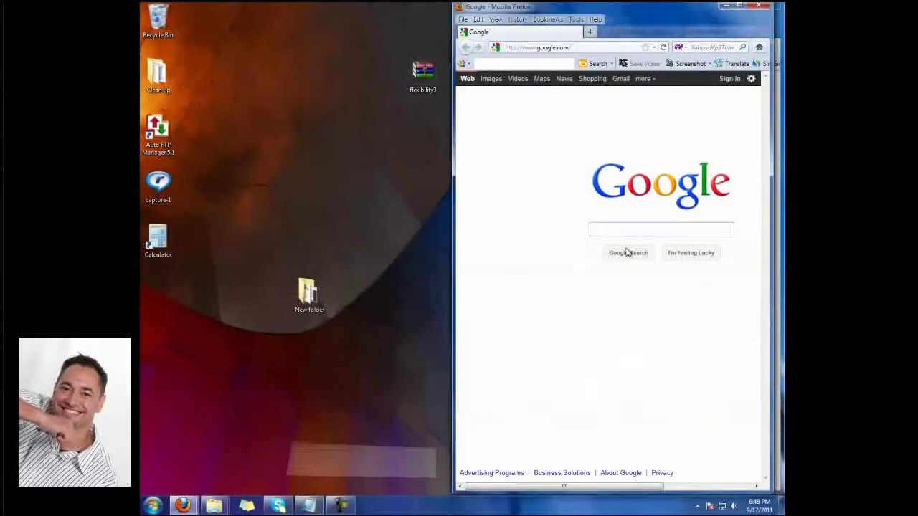
- Try the Google window maximized and snap it to the left half of the screen beside the cPanel window
left_click_drag(637, 11, 379, 44)
left_click_drag(438, 53, 473, 1)
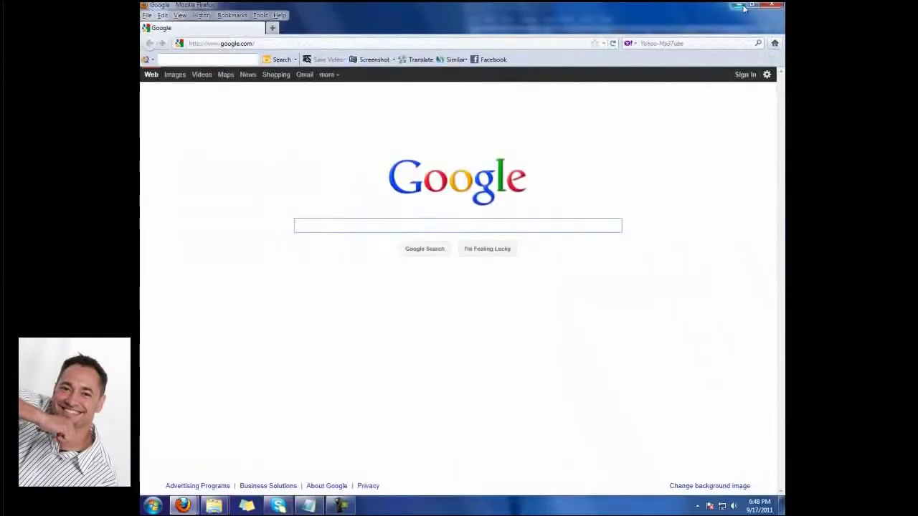
left_click(751, 4)
left_click_drag(422, 40, 141, 87)
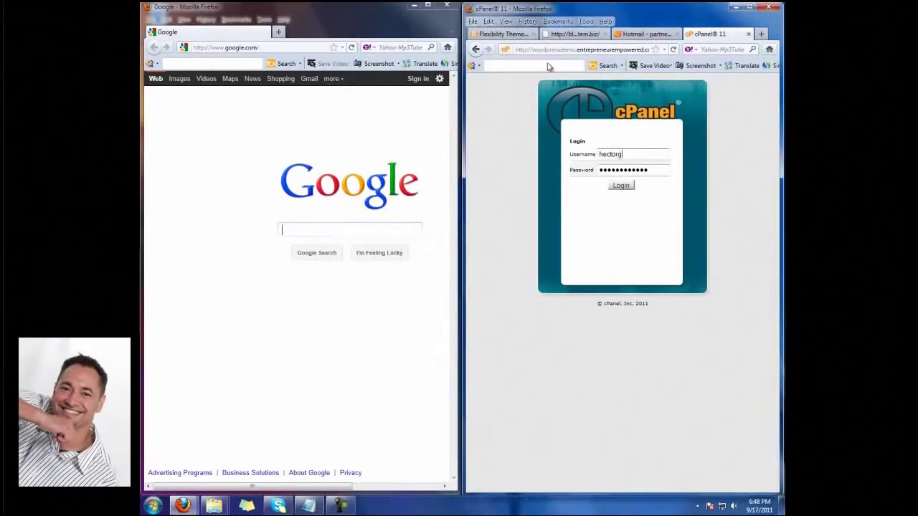
- Maximize the cPanel window, snap it back to the right half of the screen, and keep the Google window on the left half
left_click_drag(666, 15, 525, 71)
left_click_drag(469, 72, 749, 7)
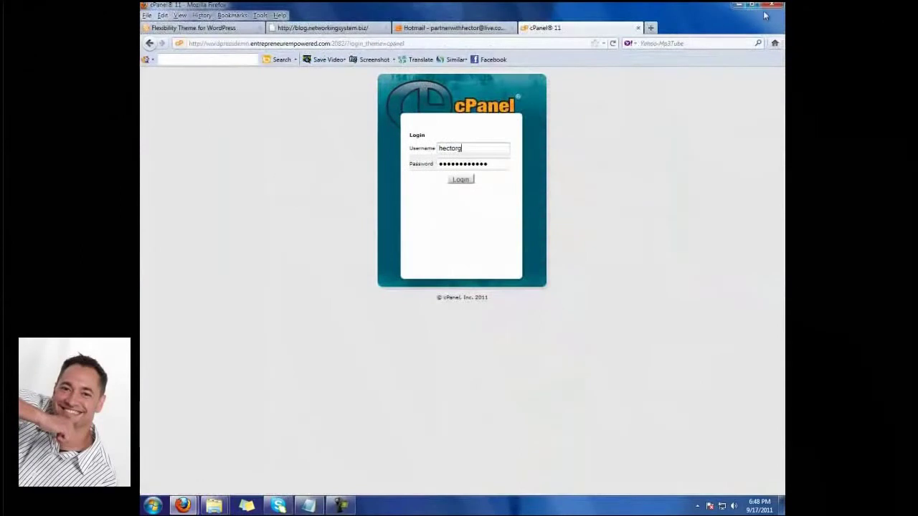
left_click(751, 6)
left_click_drag(502, 75, 784, 72)
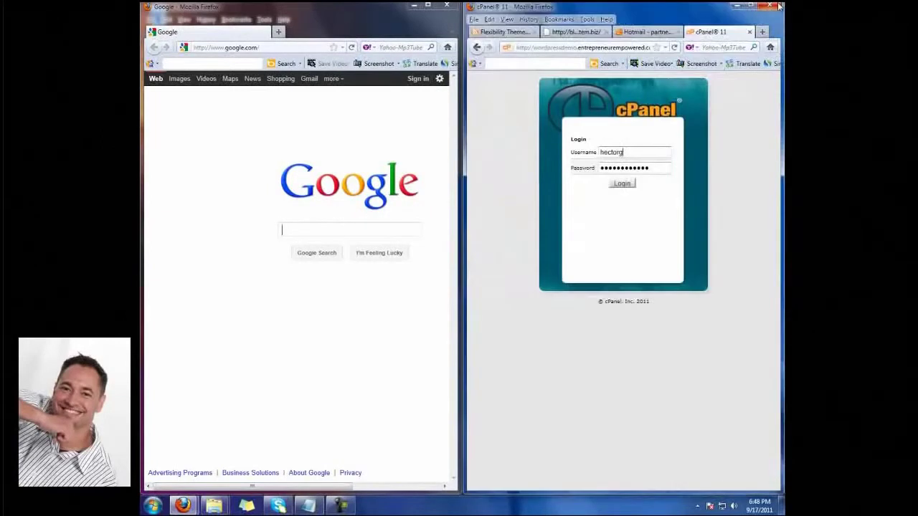
left_click_drag(307, 12, 140, 5)
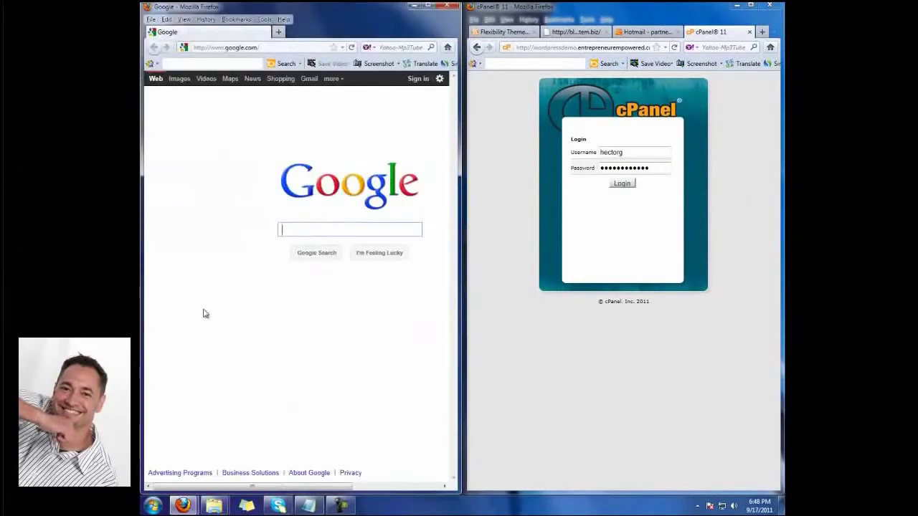
- Minimize the Google window, maximize the cPanel window and show the blog page
left_click(415, 6)
left_click(752, 6)
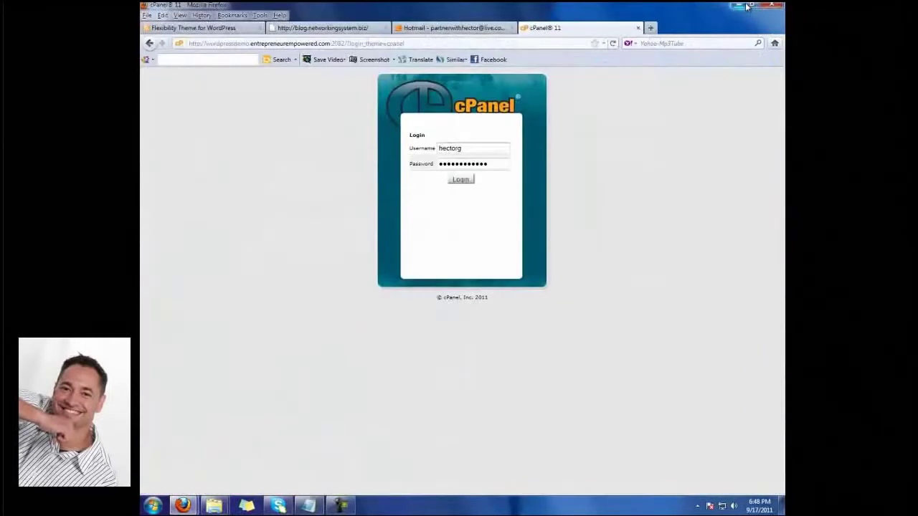
left_click(334, 26)
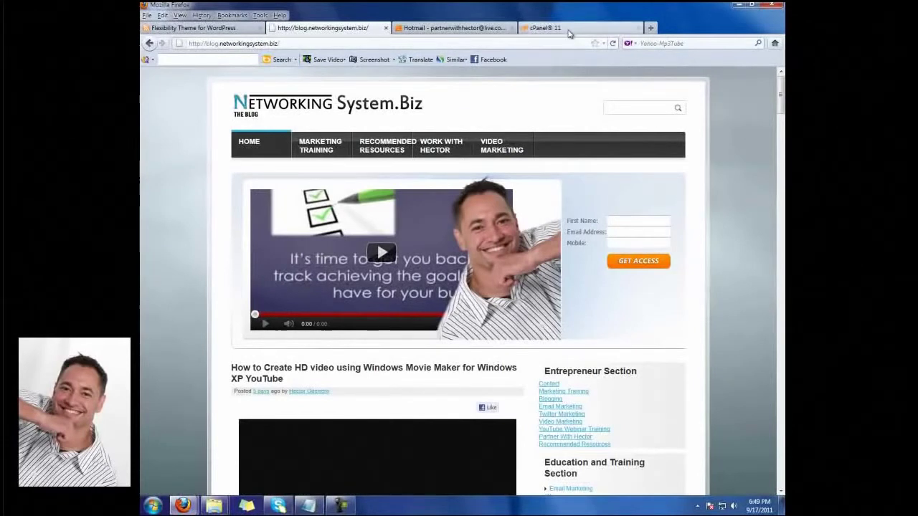
left_click(568, 32)
left_click(424, 43)
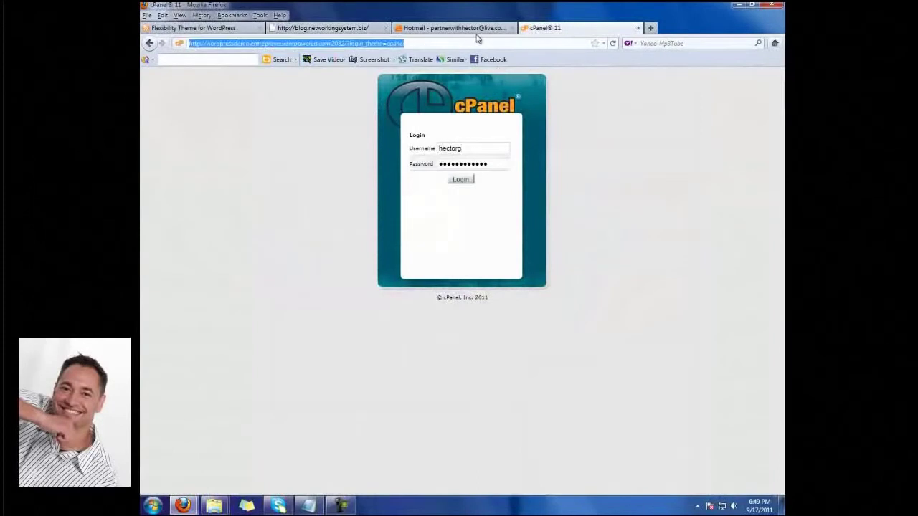
type("www.h")
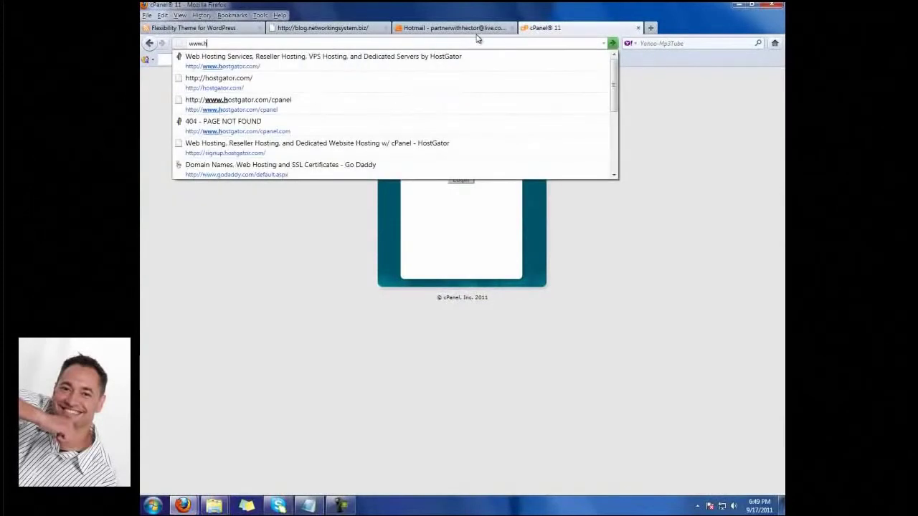
type("ostgator.")
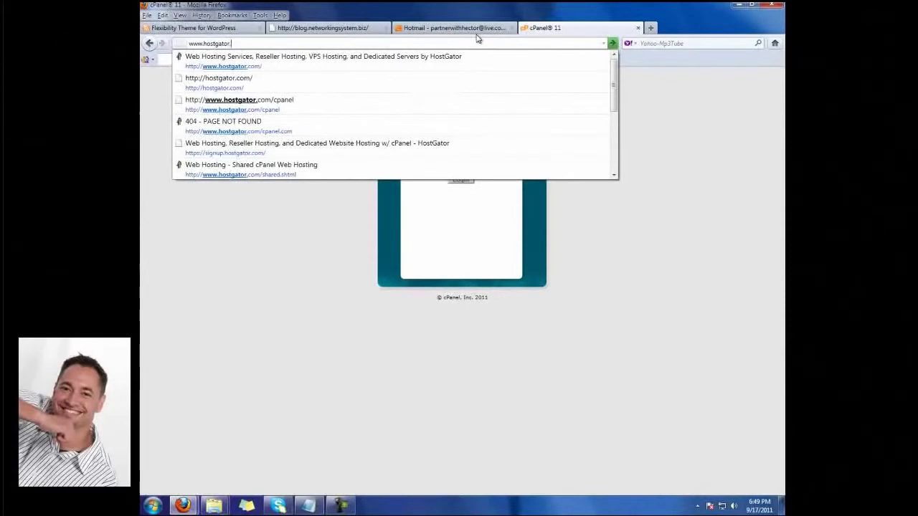
key("Return")
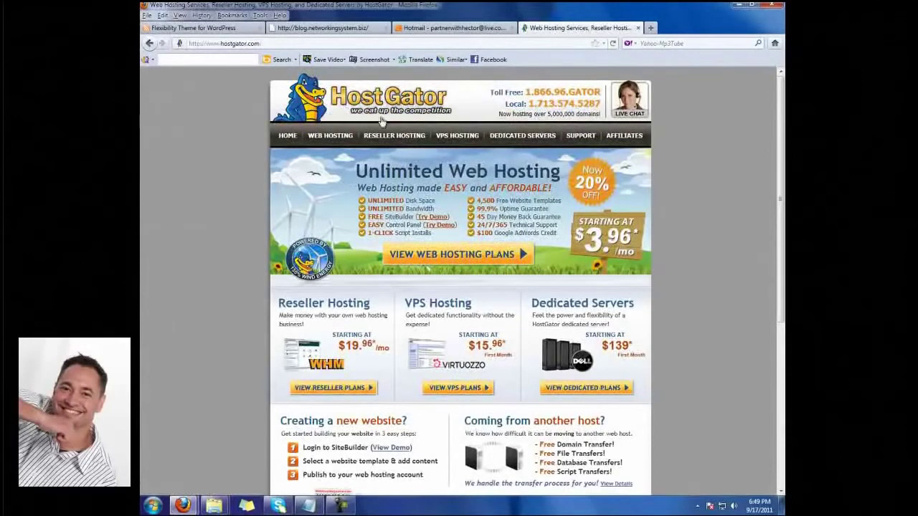
- Open HostGator's web hosting plans and order the Baby Plan
left_click(334, 138)
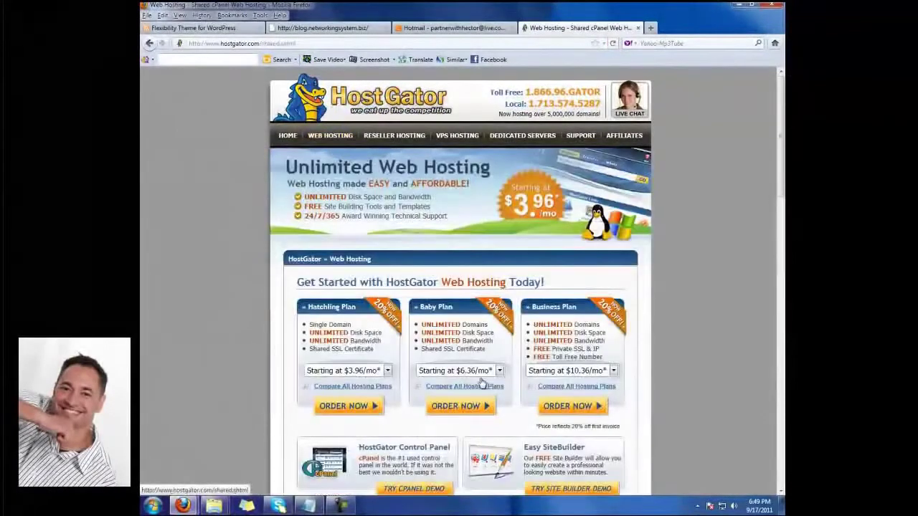
scroll(559, 320, "down", 3)
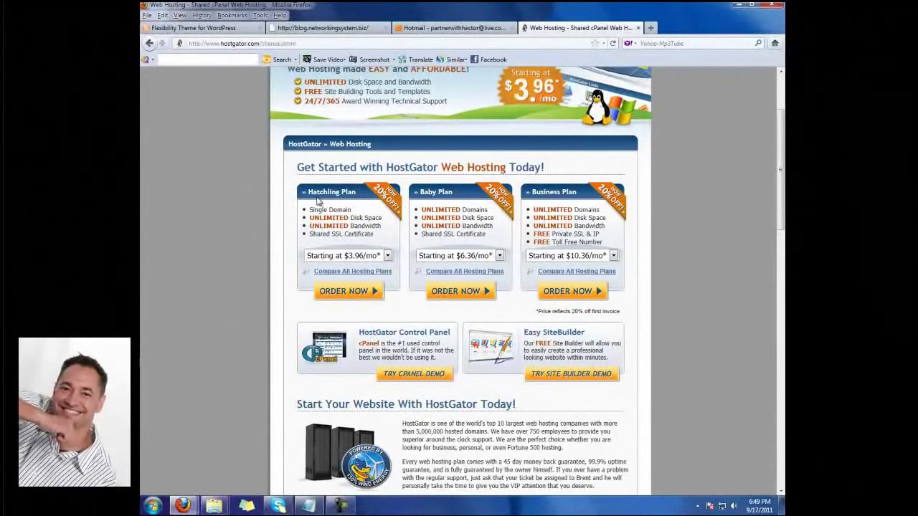
left_click(465, 291)
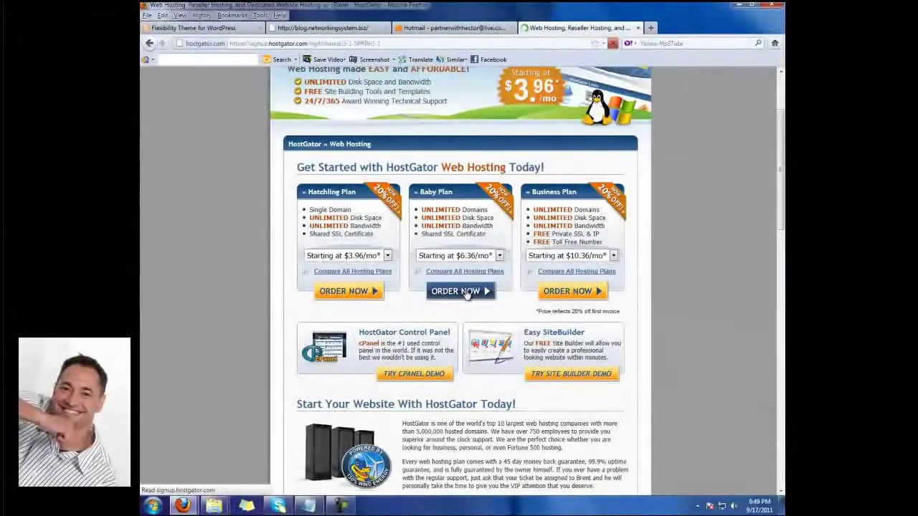
- Enter placeyourdomainnamehere with the com extension as the new domain to register and continue to step 2
left_click(322, 217)
left_click(321, 217)
left_click(322, 218)
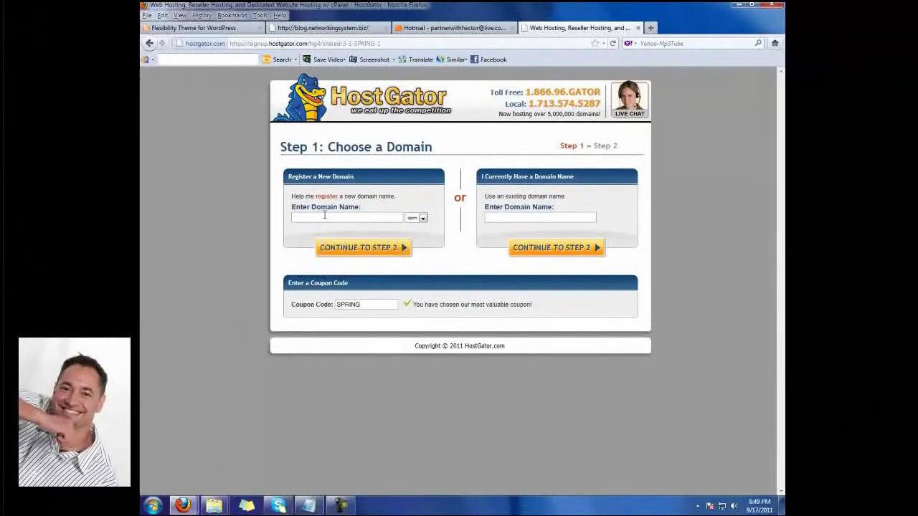
left_click(324, 215)
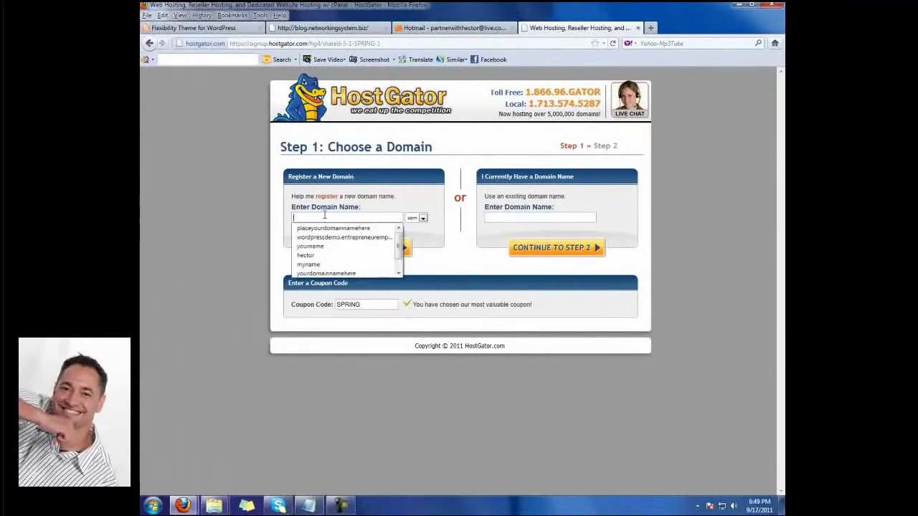
left_click(331, 274)
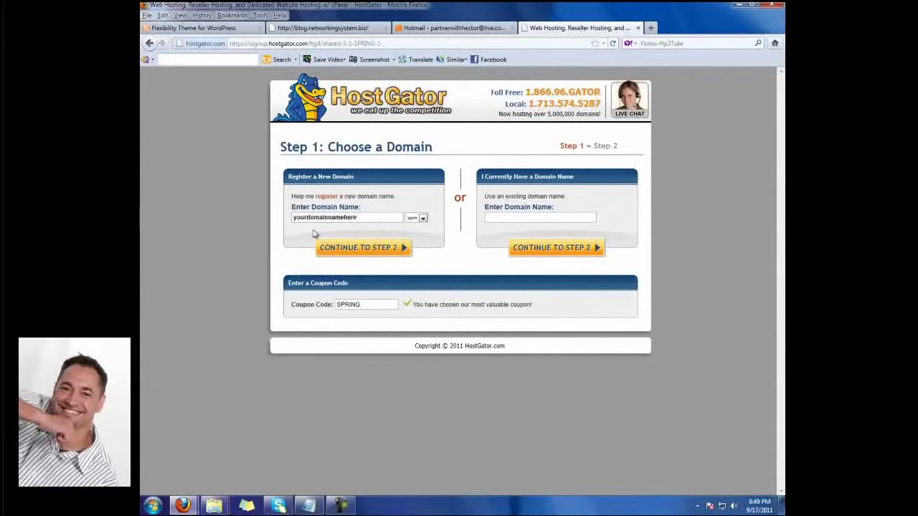
left_click(296, 217)
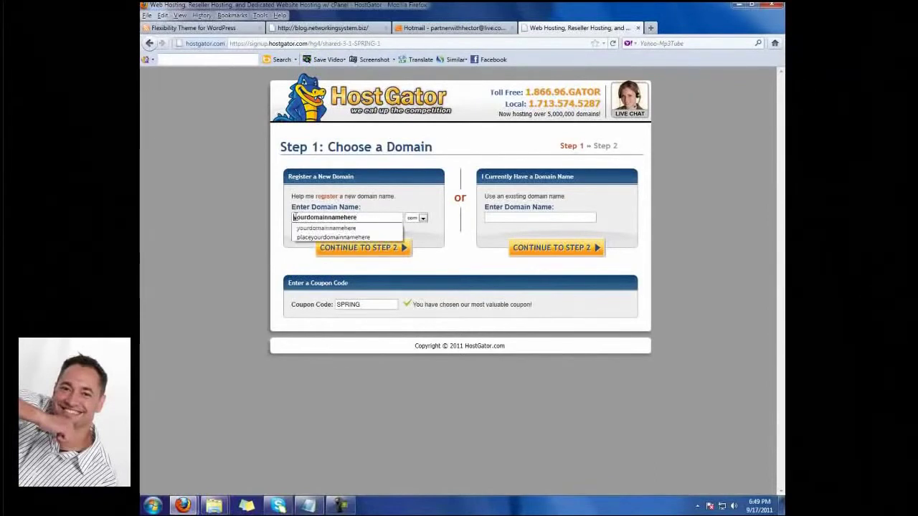
left_click(298, 237)
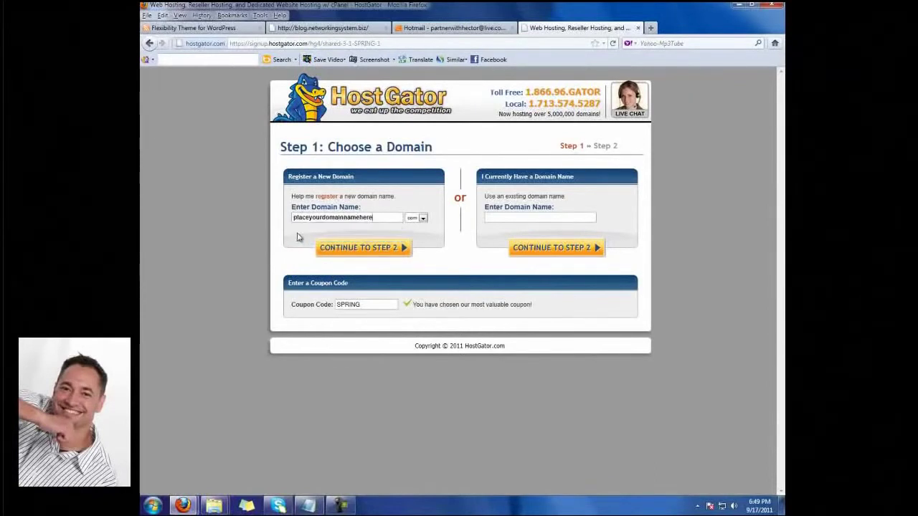
left_click(422, 218)
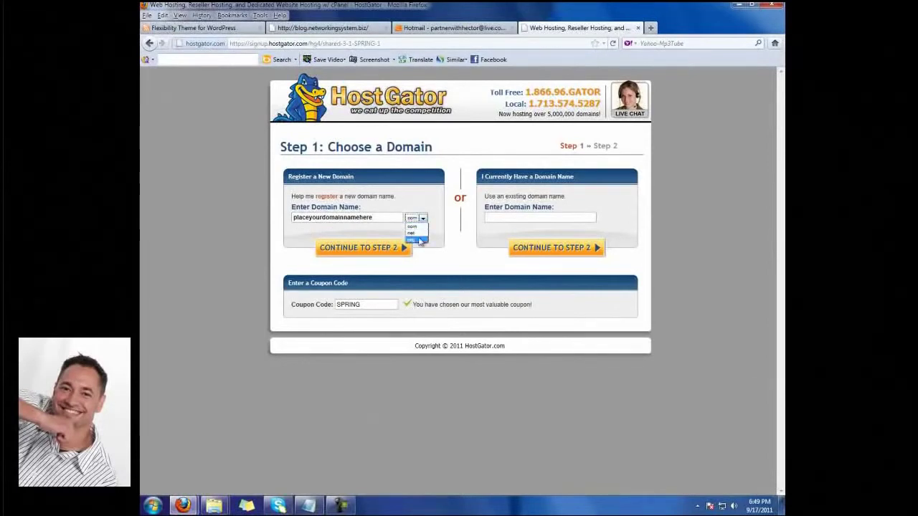
left_click(419, 227)
left_click(370, 249)
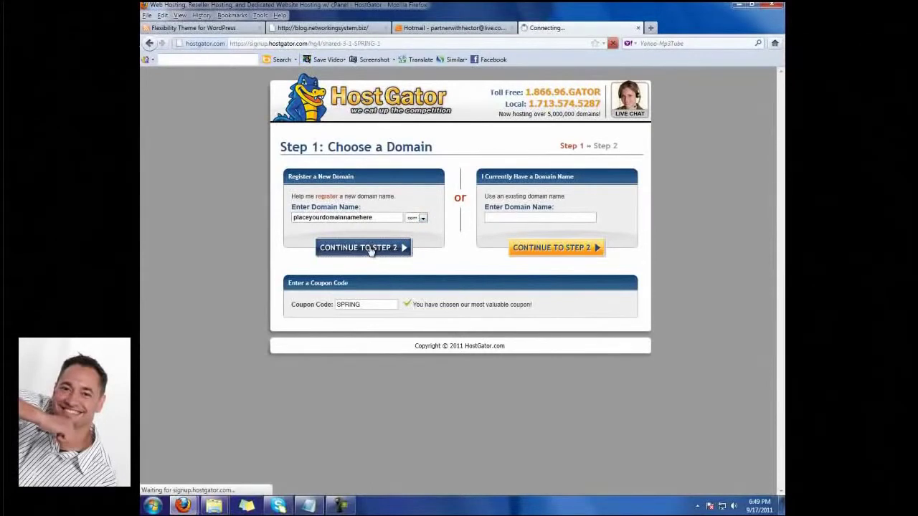
- Review the sign-up form's account, billing and payment fields and the order details with the total due
scroll(594, 352, "down", 7)
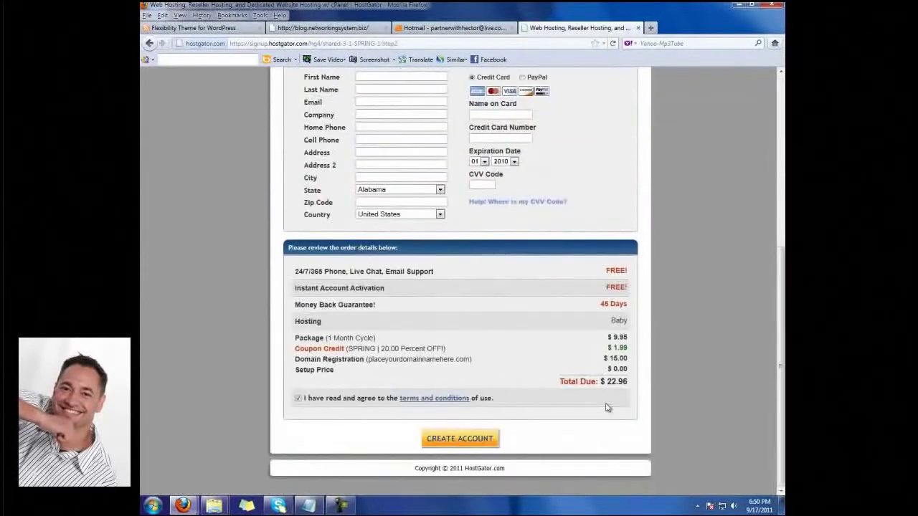
scroll(610, 402, "up", 3)
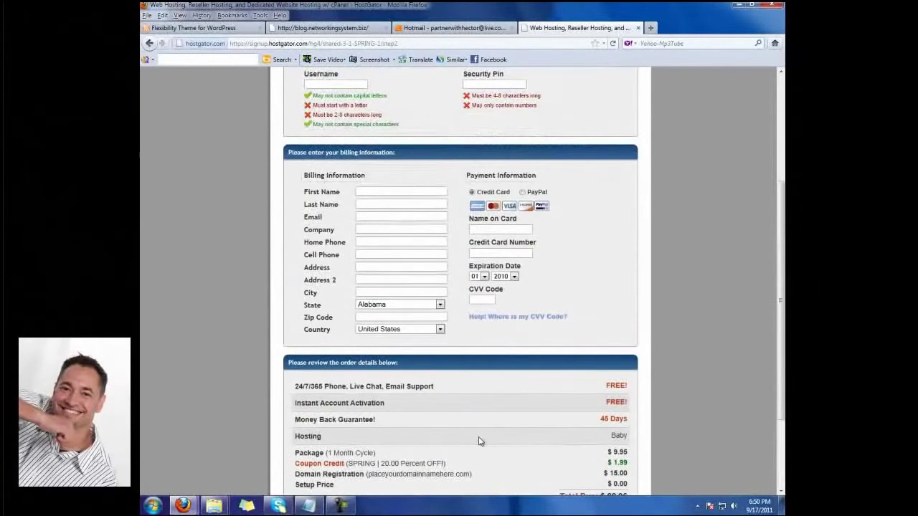
scroll(502, 397, "down", 3)
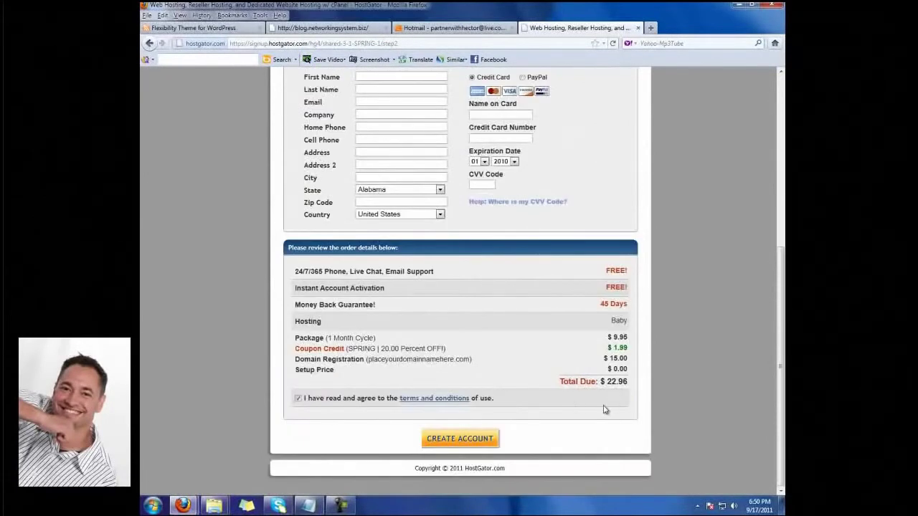
scroll(480, 380, "up", 8)
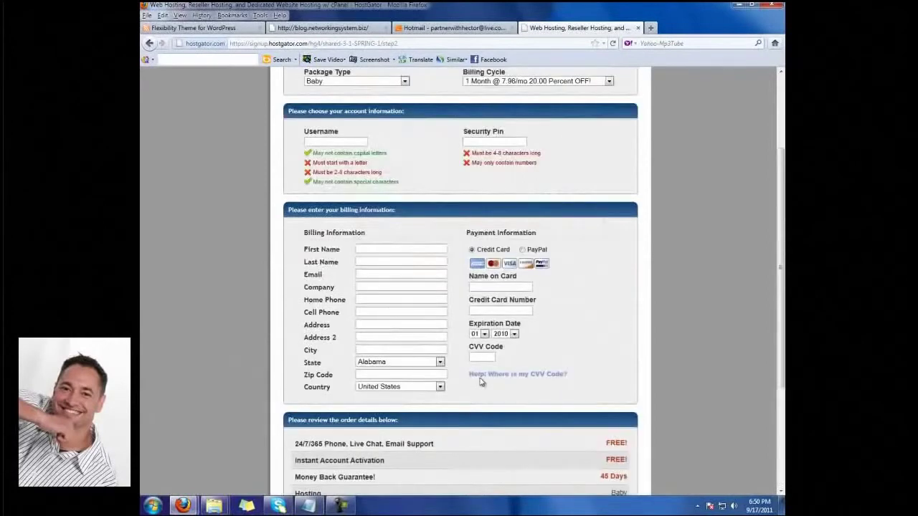
- Return to the domain choice, clear the new domain name, and continue with wordpressdemo.entrepreneurempowered.com as the existing domain
left_click(148, 43)
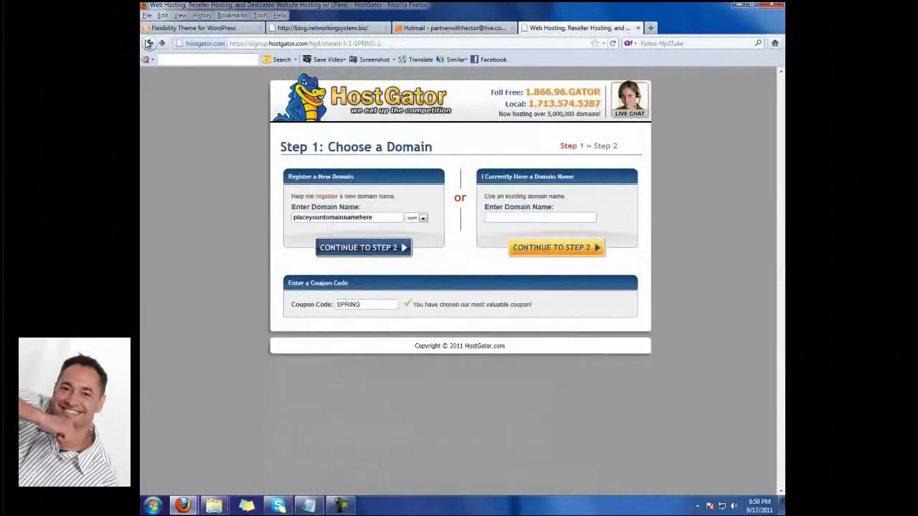
left_click(517, 218)
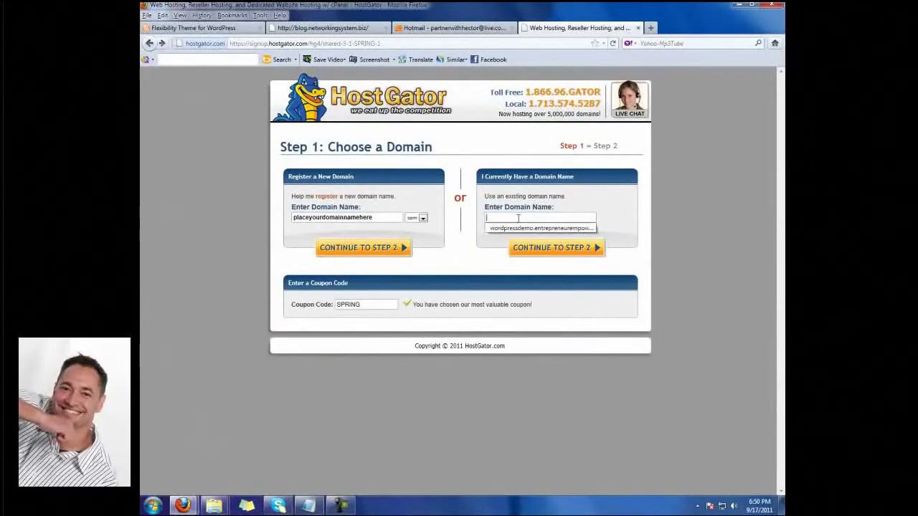
left_click(515, 228)
left_click_drag(373, 219, 233, 212)
key("BackSpace")
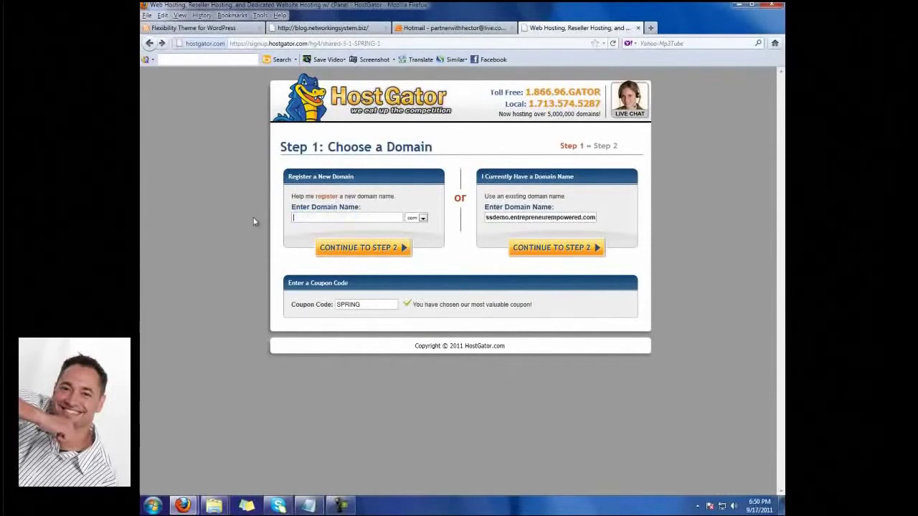
left_click(539, 251)
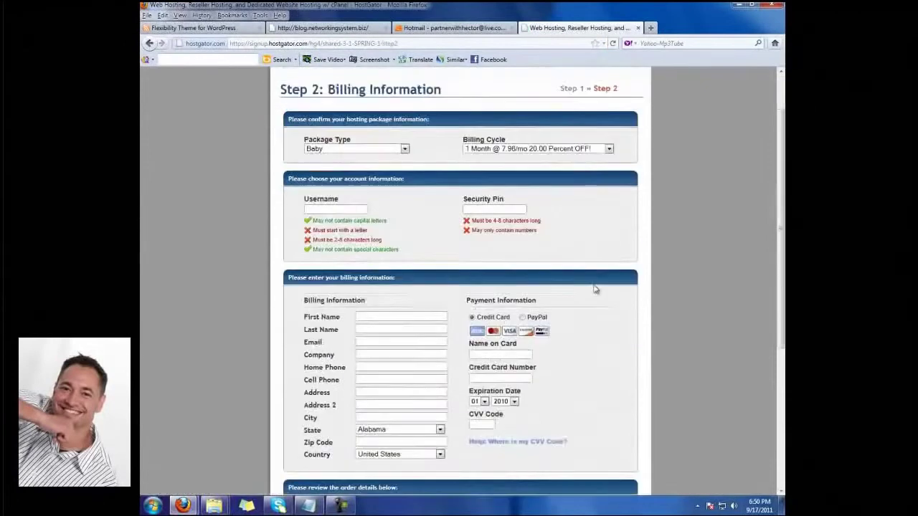
- Review the order details for the existing domain and the username and security PIN fields of the sign-up form
scroll(602, 293, "down", 5)
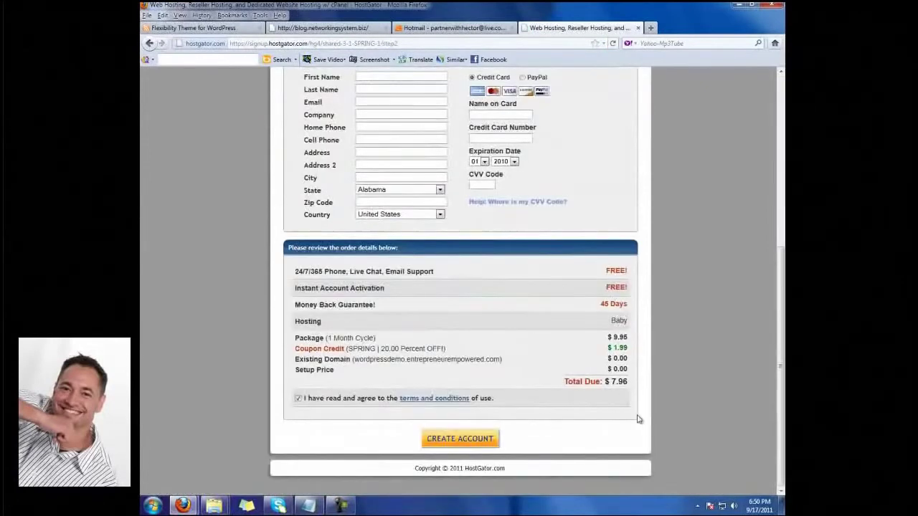
scroll(645, 419, "up", 5)
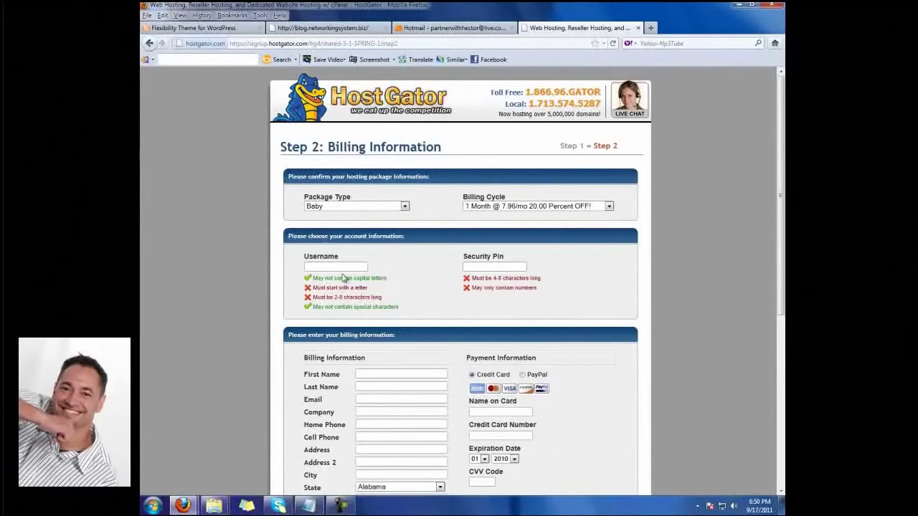
left_click(499, 268)
left_click(494, 268)
- Open the wordpressdemo.entrepreneurempowered.com/cpanel address in a new browser tab
left_click(651, 28)
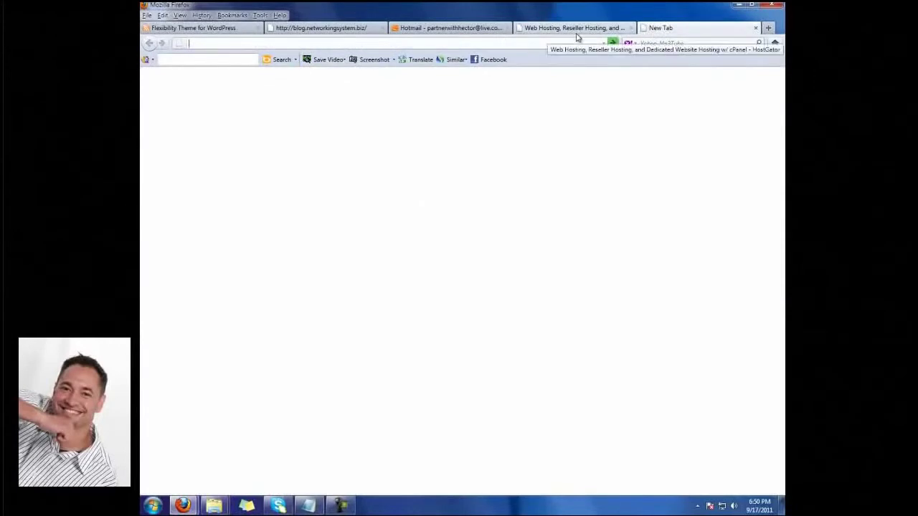
type("www.")
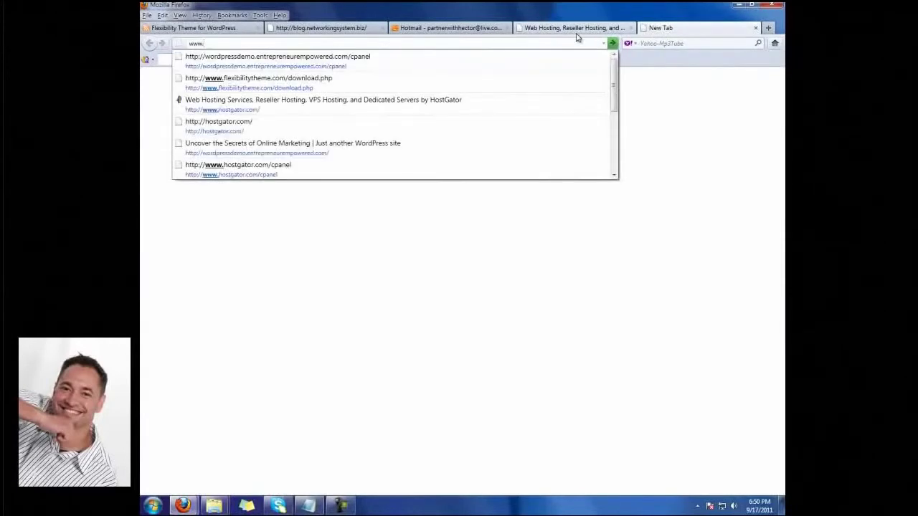
key("Down")
key("Return")
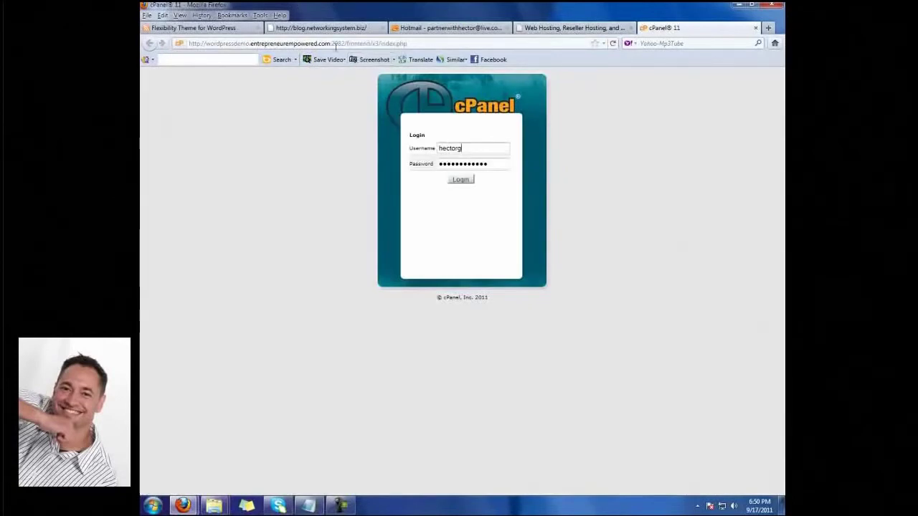
- Rewrite the page address as wordpressdemo.entrepreneurempowered.com/cpanel, load it, and log in to cPanel with the prefilled credentials
left_click_drag(332, 45, 474, 43)
type("/")
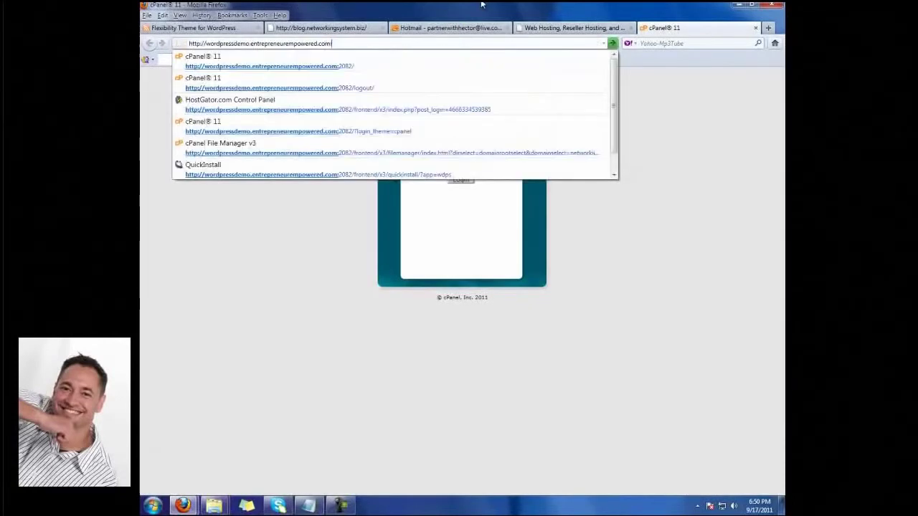
key("BackSpace")
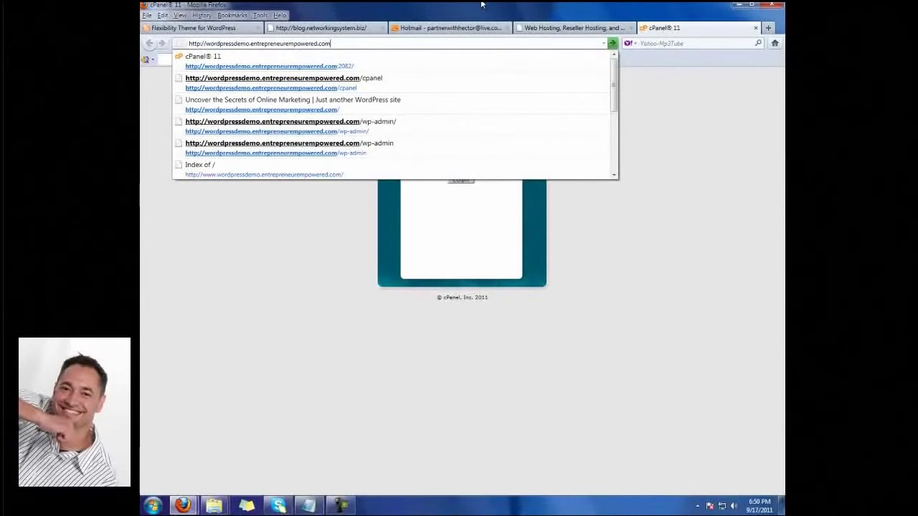
type("/cpa")
type("nel")
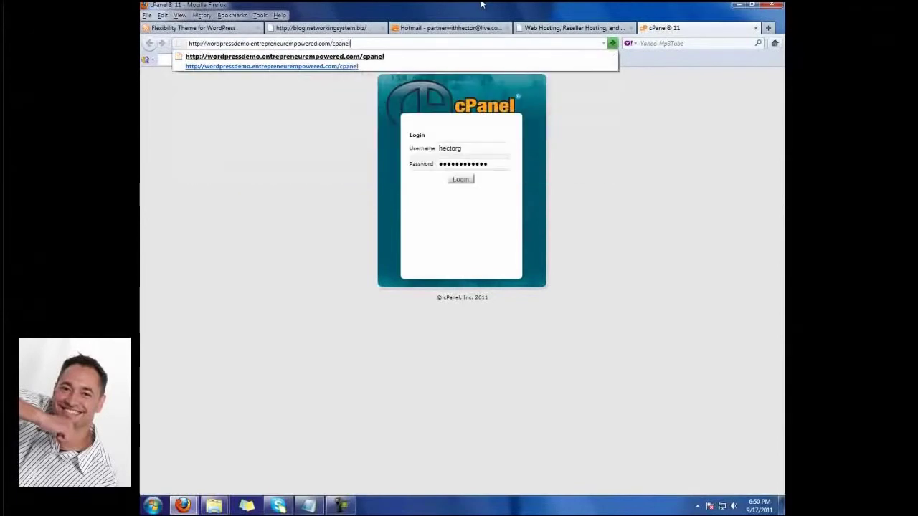
key("Return")
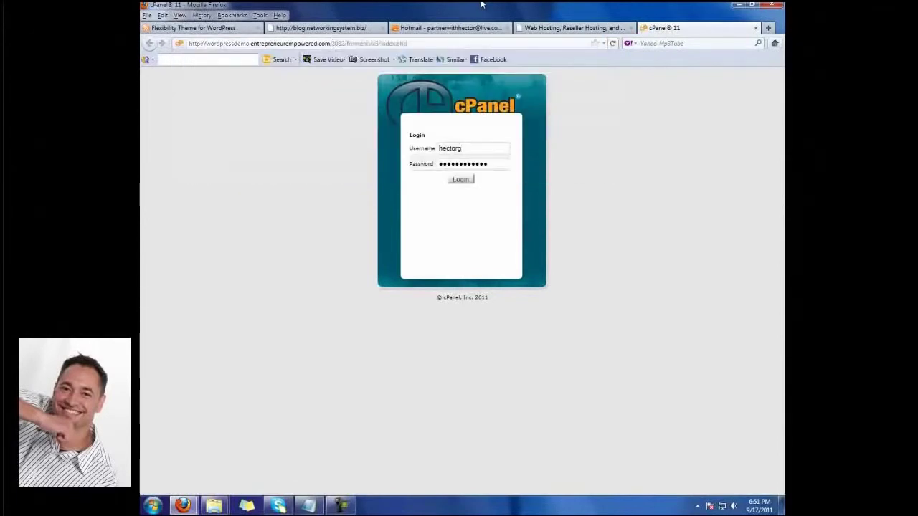
left_click(462, 182)
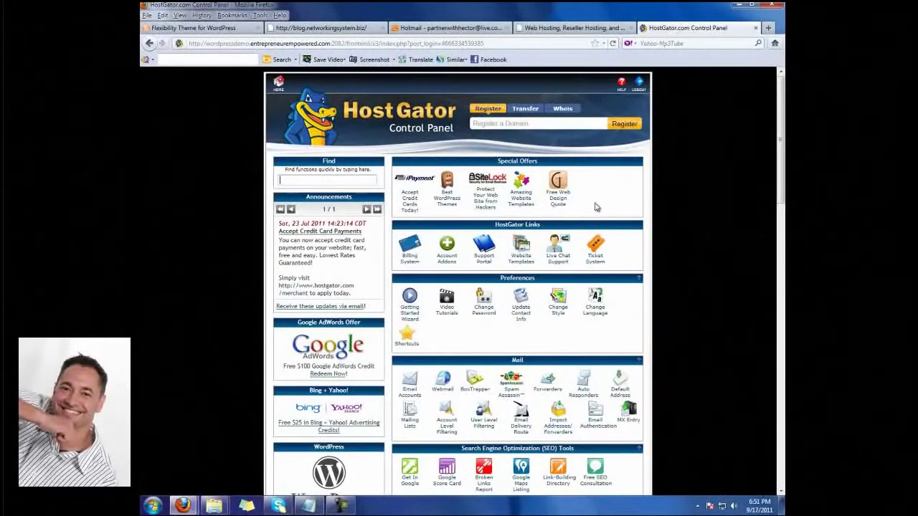
- Find the QuickInstall option for WordPress in the HostGator control panel and continue to its installation form
scroll(545, 222, "down", 2)
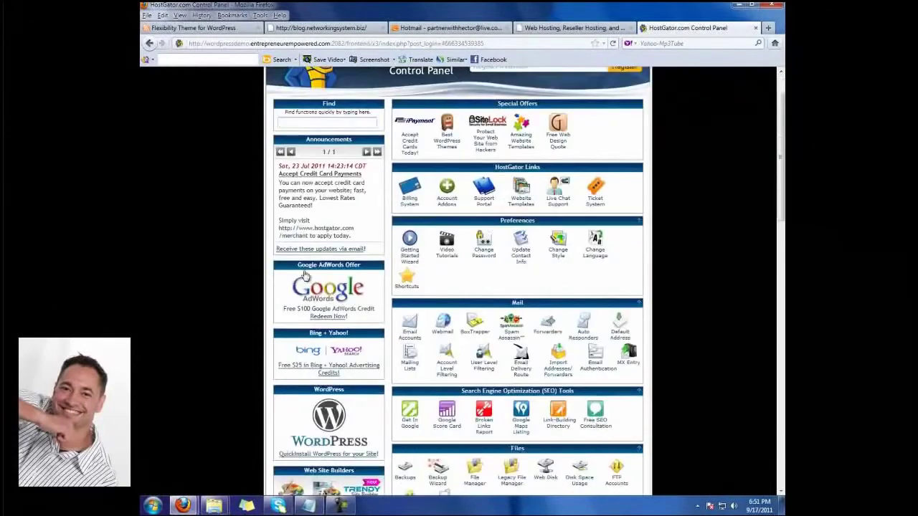
scroll(490, 228, "down", 10)
scroll(518, 365, "down", 8)
scroll(520, 367, "up", 10)
scroll(522, 368, "up", 7)
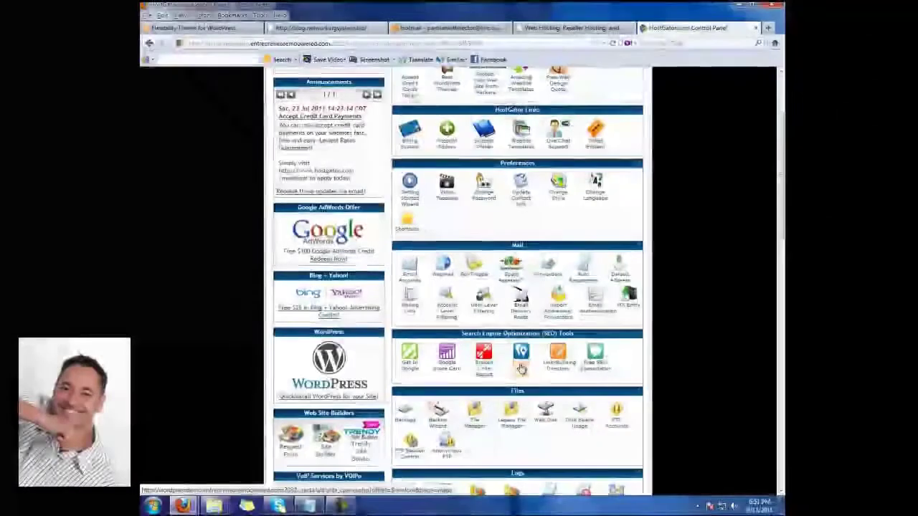
scroll(326, 290, "down", 2)
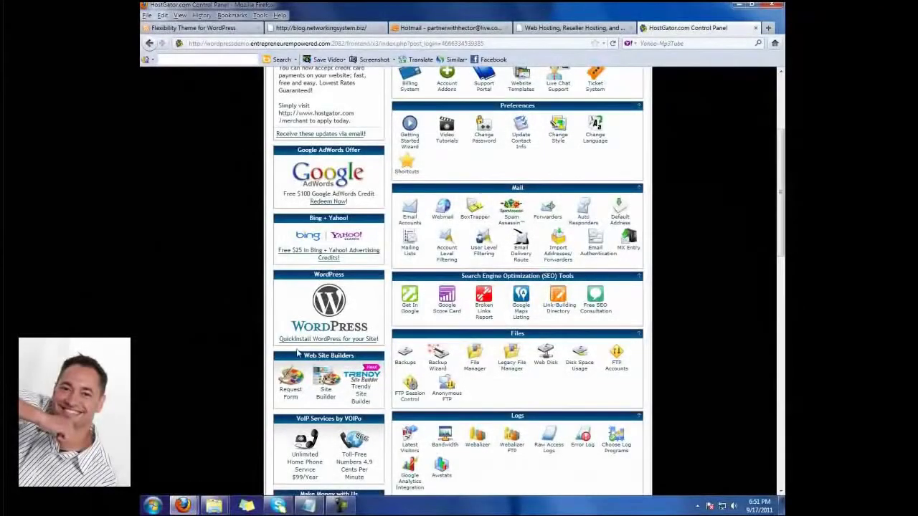
left_click(343, 343)
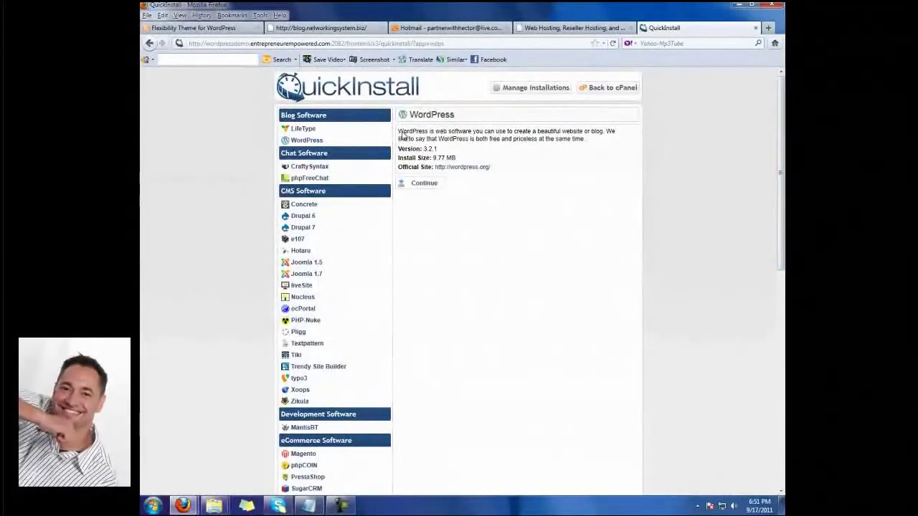
left_click(421, 184)
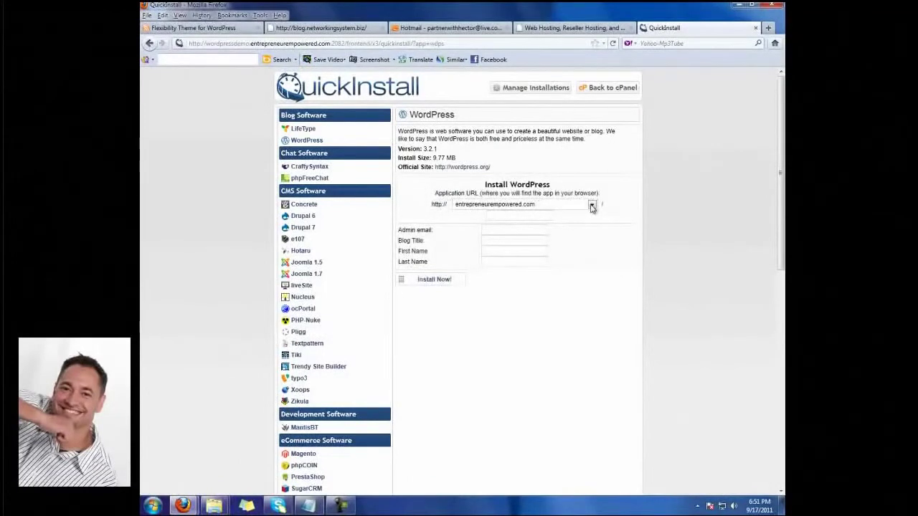
- Choose wordpressdemo.entrepreneurempowered.com as the application URL and fill in the admin email with the saved address
left_click(591, 205)
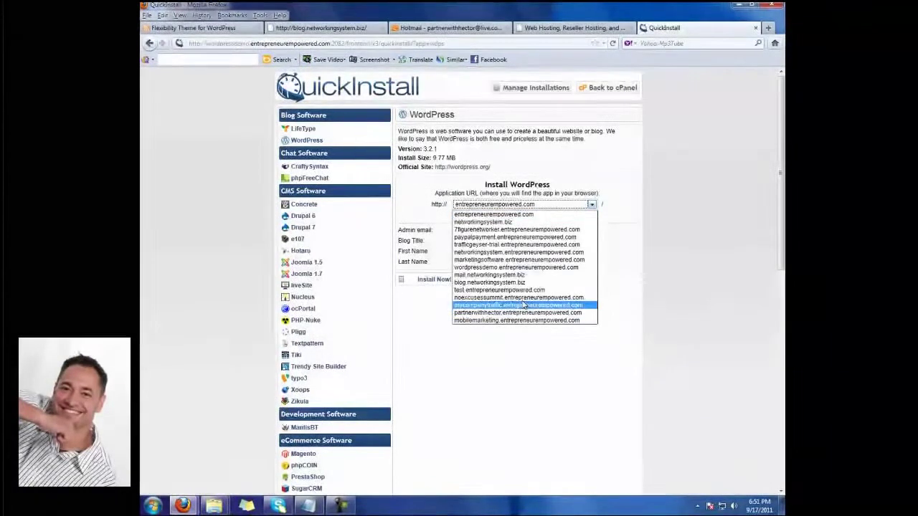
left_click(514, 267)
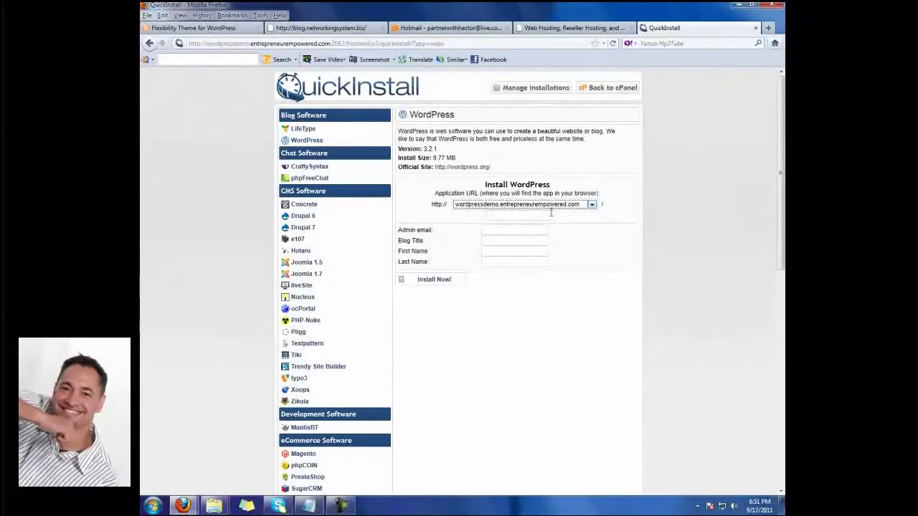
left_click(518, 232)
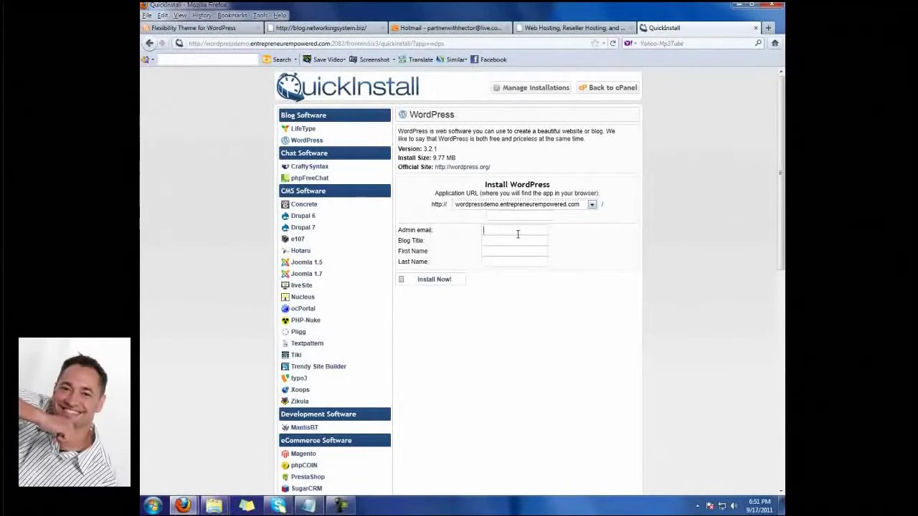
left_click(514, 241)
- Fill in the blog title with the saved entry "Uncover the Secrets of Online Marketing" and read through the whole title
left_click(500, 241)
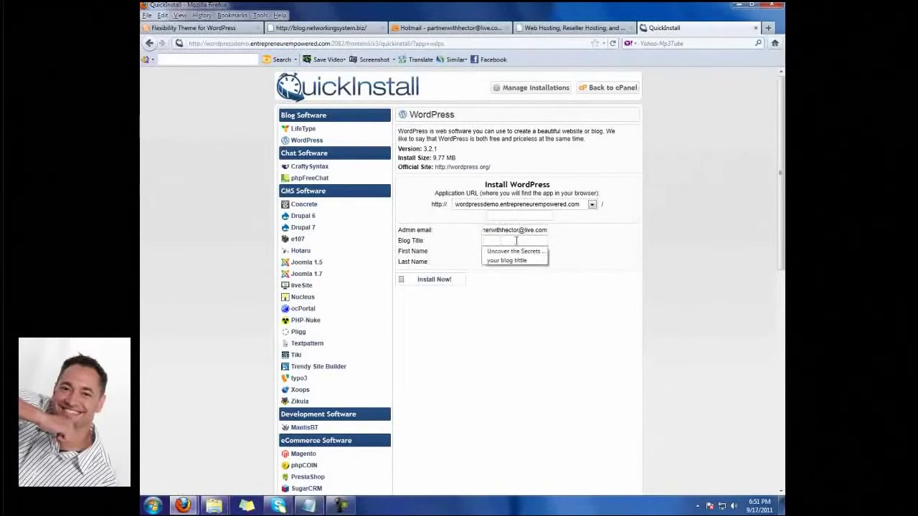
left_click(515, 251)
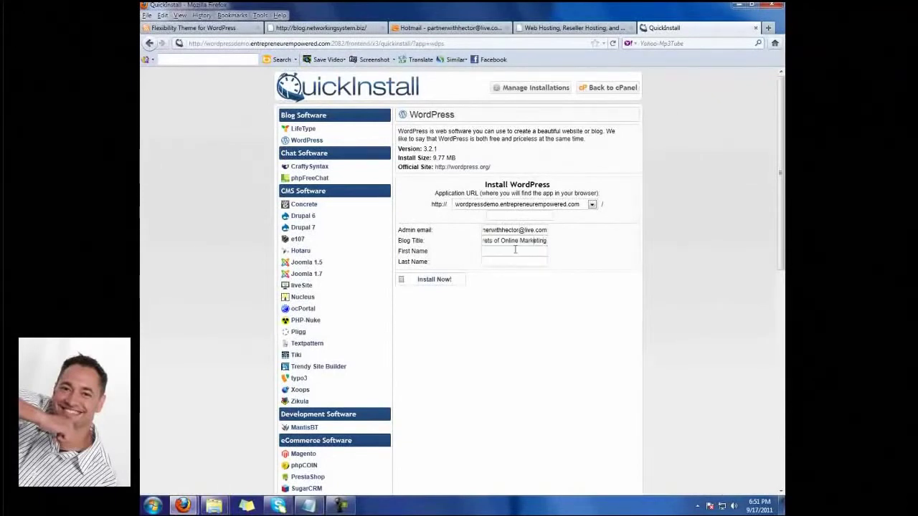
key("Home")
key("Right")
key("Right")
key("Right")
key("Right")
key("Right")
key("Right")
key("Right")
key("Right")
key("Right")
key("Right")
key("Right")
key("Right")
key("Right")
key("Right")
key("Right")
key("Right")
key("Right")
key("Right")
key("Right")
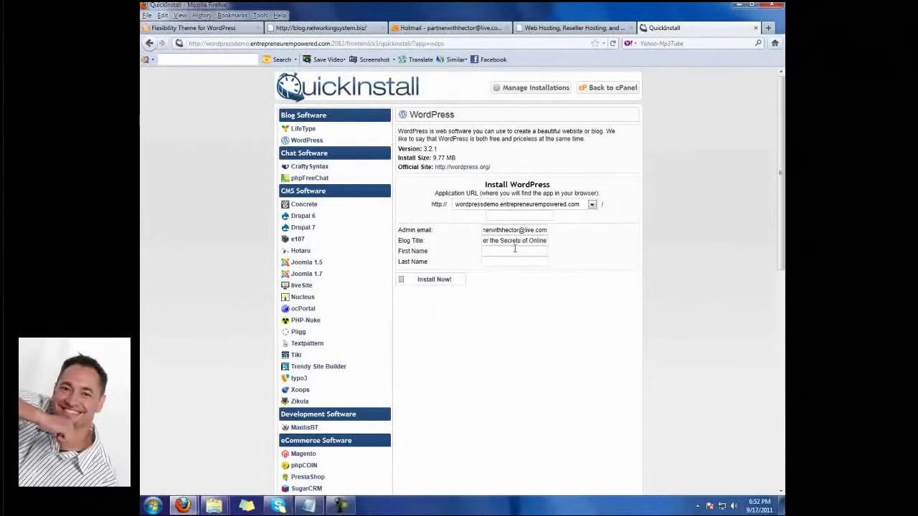
- Fill in the blog owner's first and last name and start the WordPress installation
double_click(495, 253)
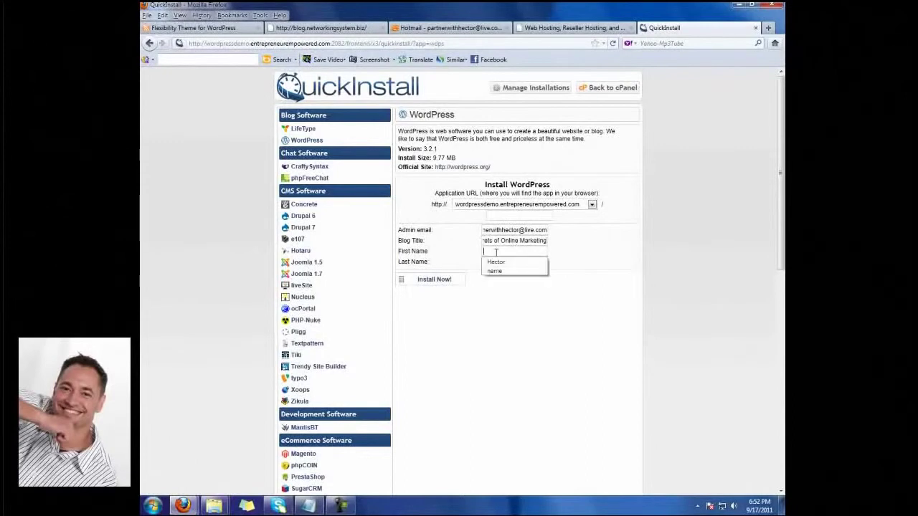
left_click(472, 252)
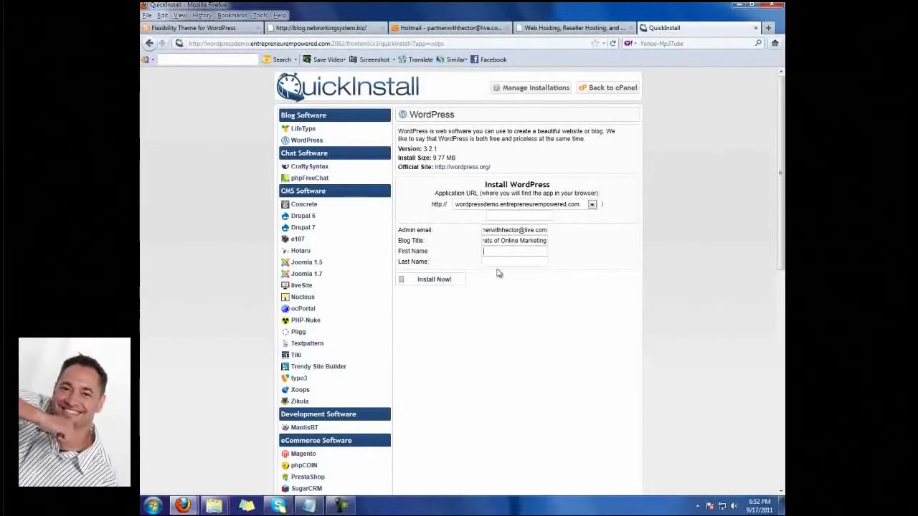
left_click(492, 251)
left_click(494, 261)
left_click(494, 261)
left_click(498, 278)
left_click(430, 280)
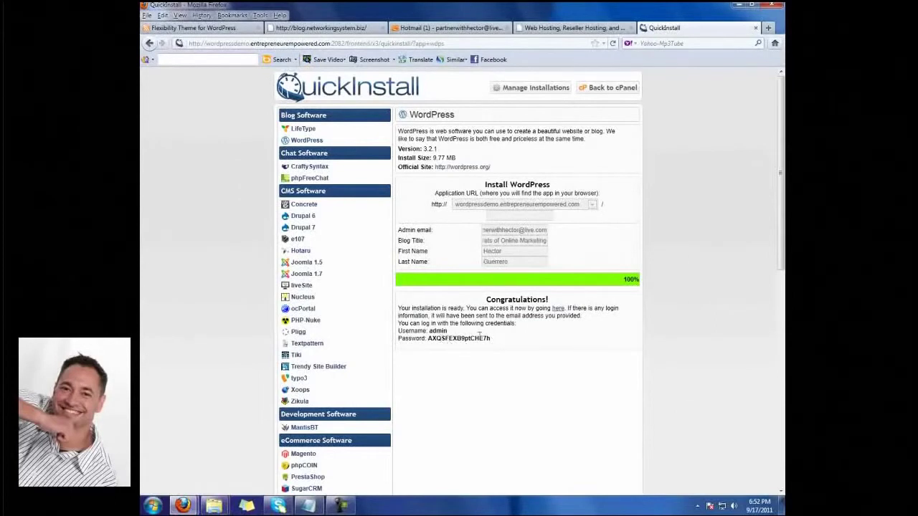
- Copy the new WordPress admin username and password and paste them over the old credentials in the Notepad notes
left_click_drag(491, 339, 398, 330)
right_click(399, 331)
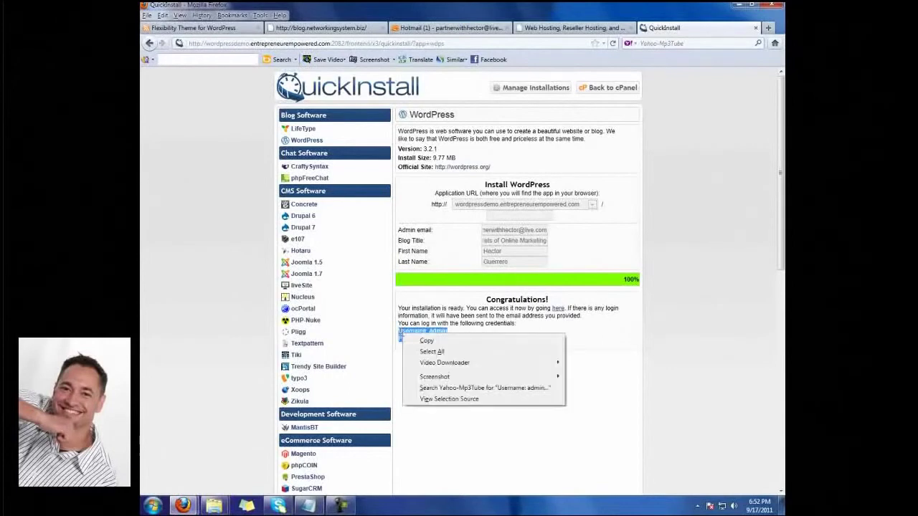
left_click(423, 343)
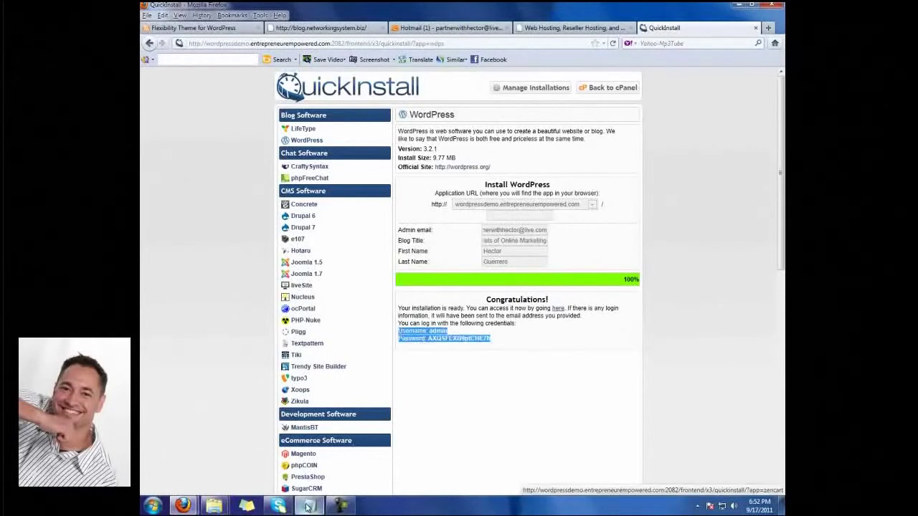
left_click(308, 506)
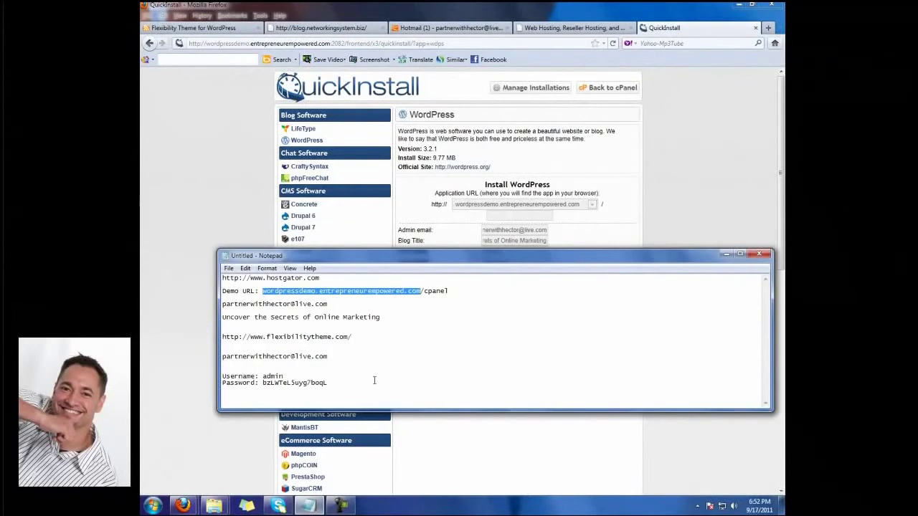
left_click_drag(328, 383, 223, 376)
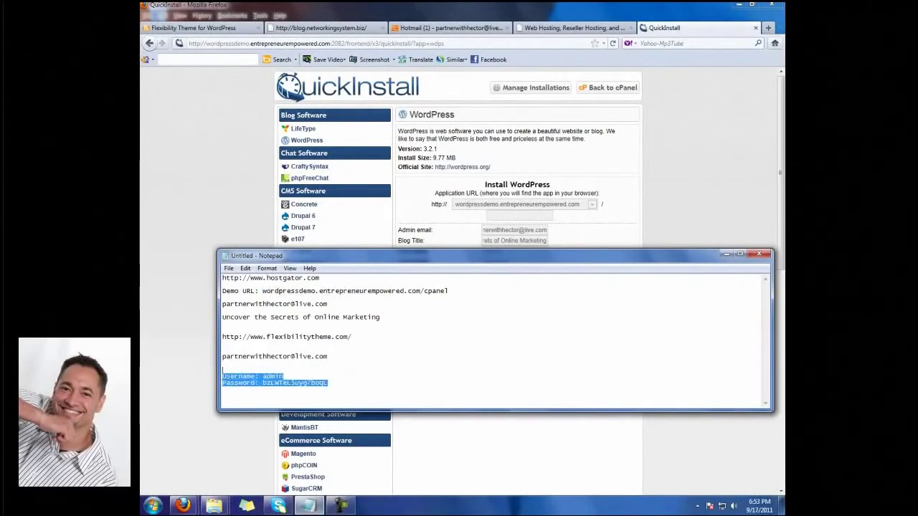
right_click(229, 380)
left_click(252, 281)
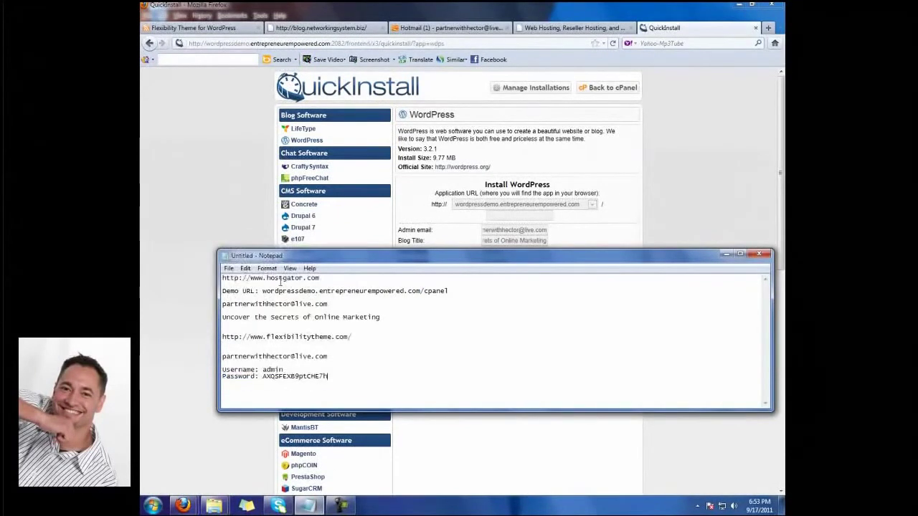
- Put the notes away and open the newly installed WordPress blog from the installation message
left_click(726, 255)
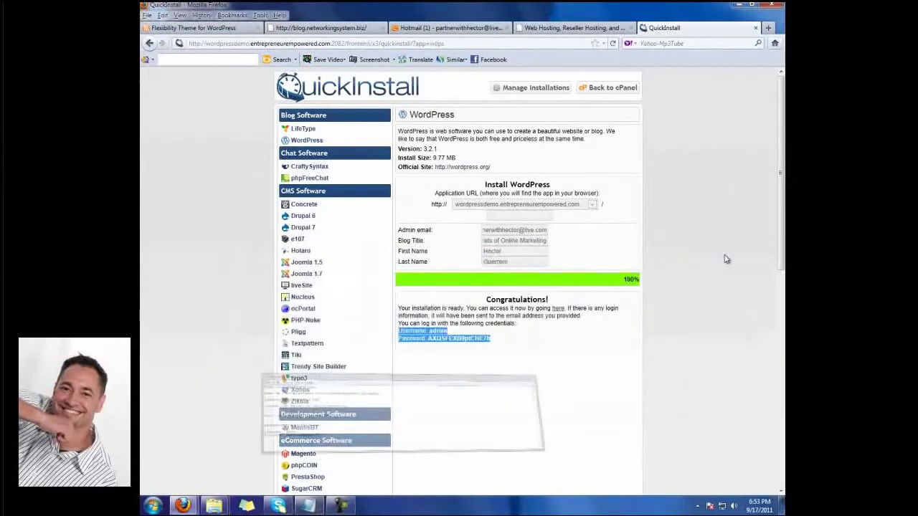
left_click(559, 309)
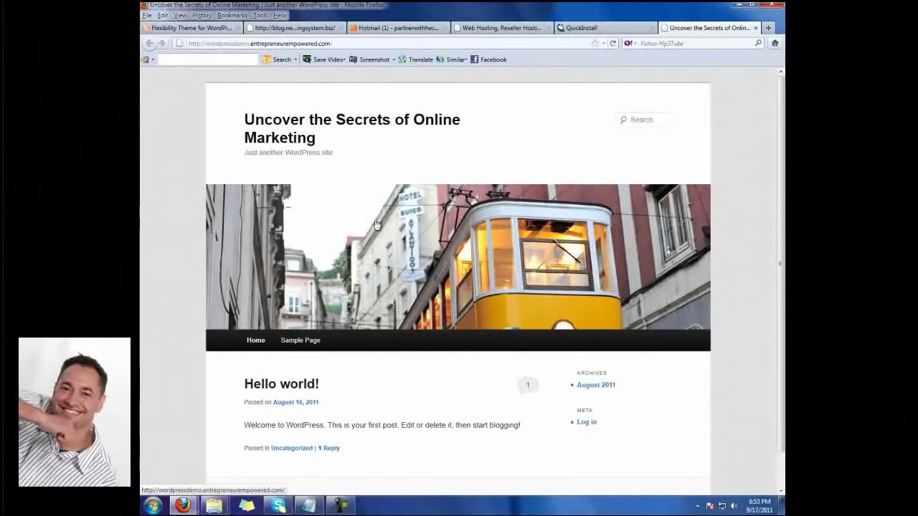
- Open the new blog's WordPress admin login page at wordpressdemo.entrepreneurempowered.com/wp-admin
scroll(487, 372, "down", 1)
scroll(476, 430, "up", 1)
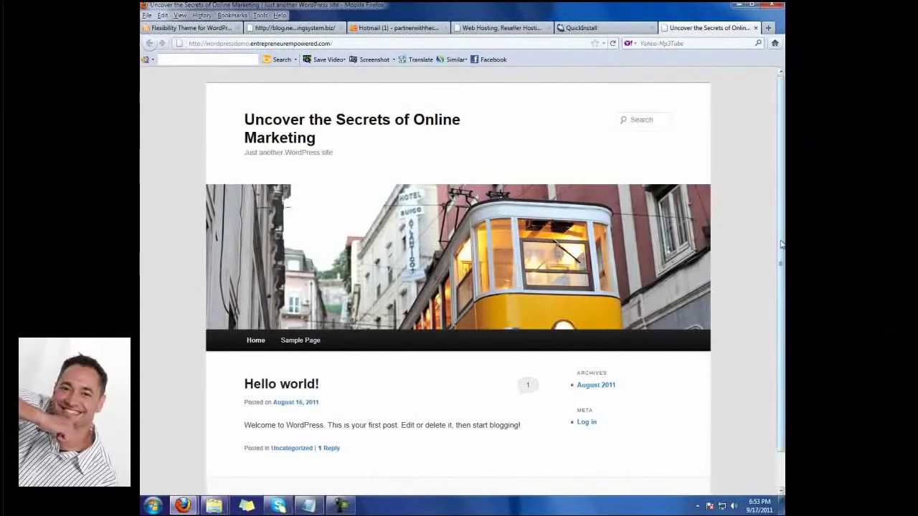
scroll(781, 260, "down", 1)
scroll(783, 317, "up", 1)
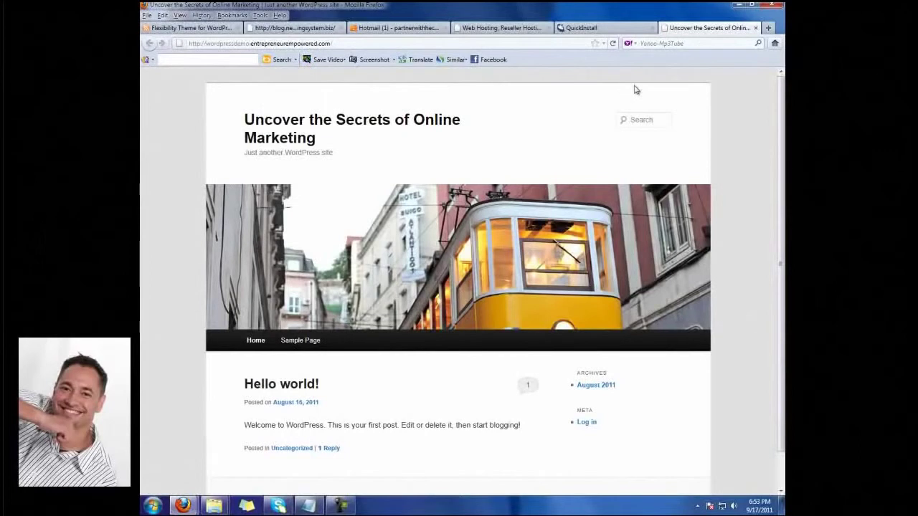
left_click(358, 44)
left_click(358, 45)
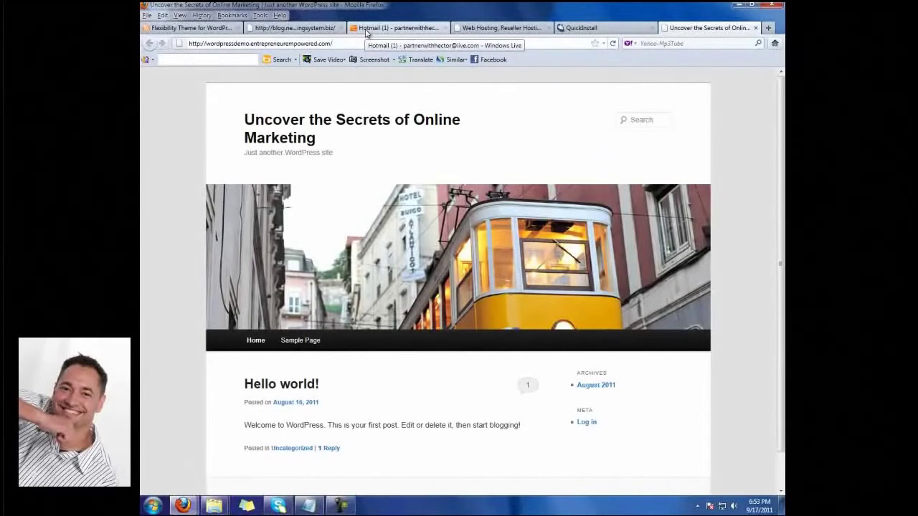
type("wp")
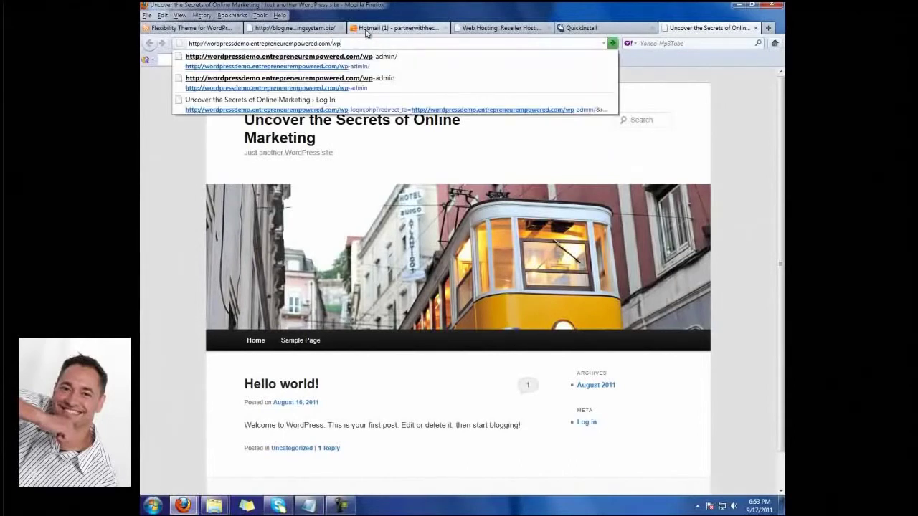
type("-admin")
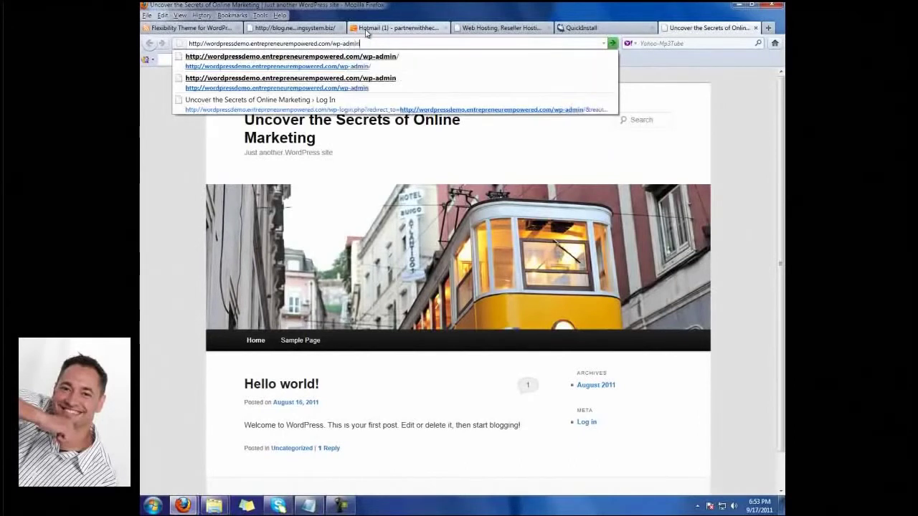
key("Return")
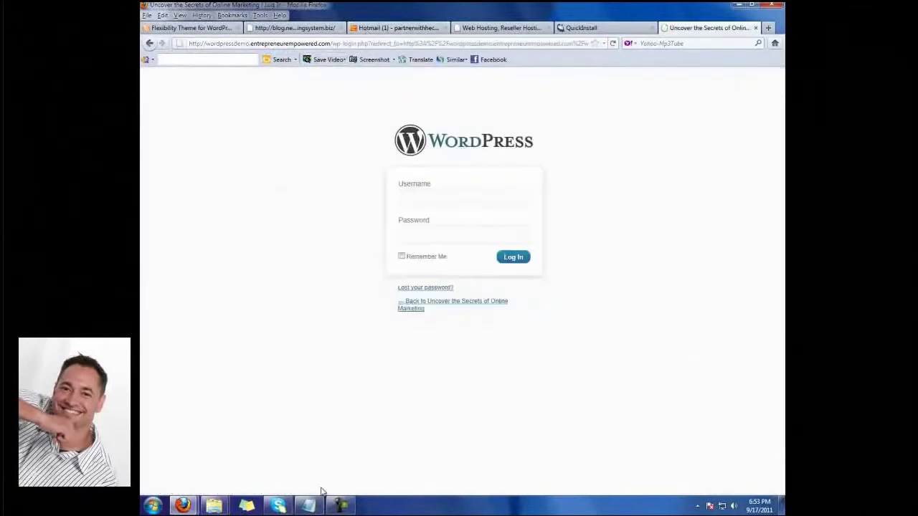
- Copy the username admin from the Notepad notes and paste it into the login form's Username field
left_click(309, 506)
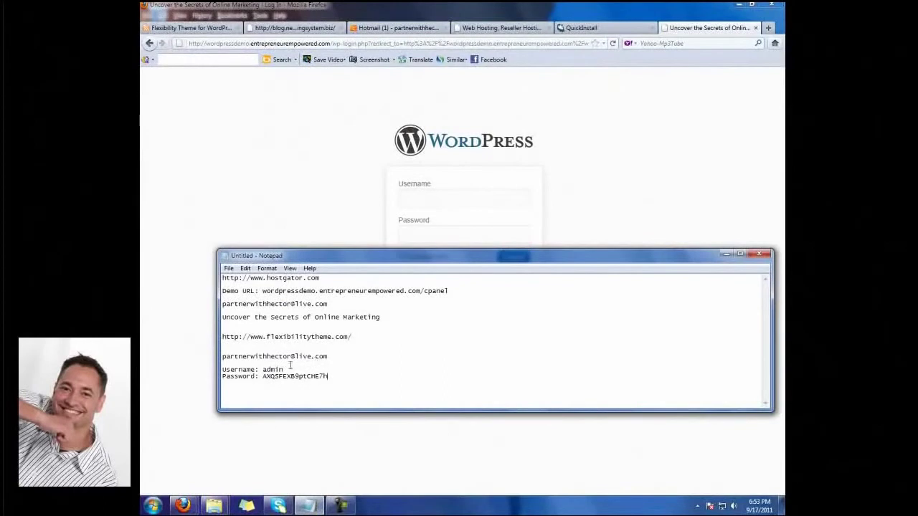
left_click_drag(222, 369, 264, 369)
right_click(264, 369)
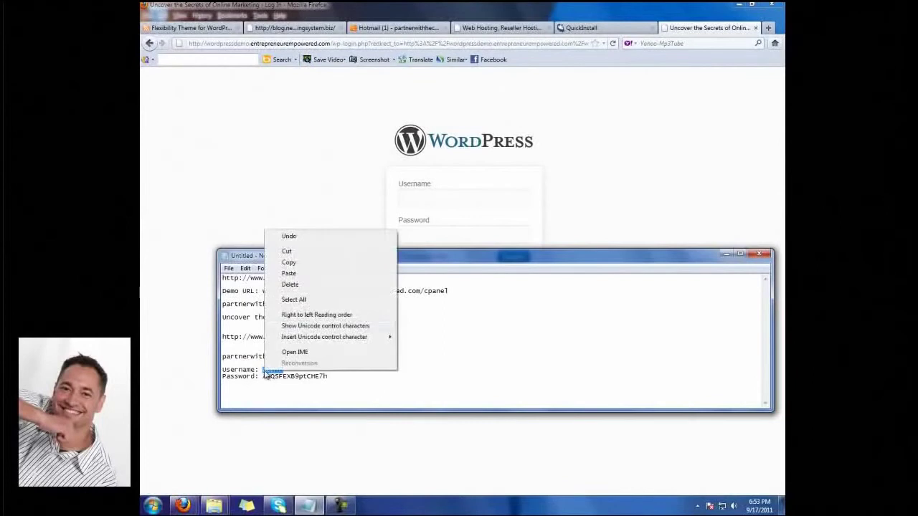
left_click(289, 263)
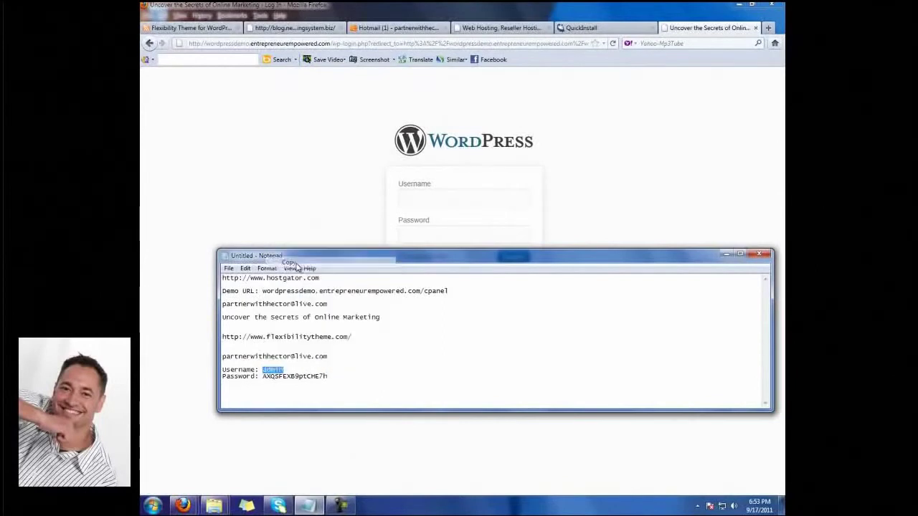
left_click(415, 198)
right_click(417, 199)
left_click(439, 238)
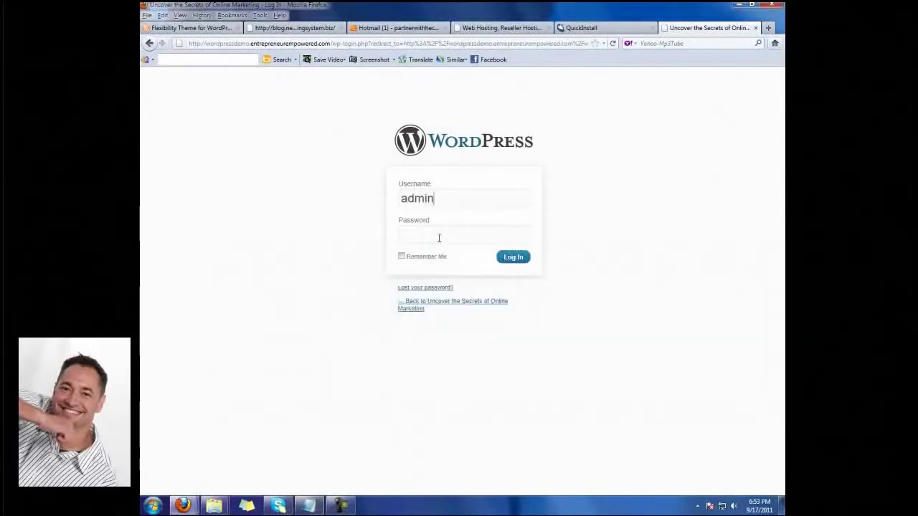
- Copy the admin password from the Notepad notes and paste it into the login form's Password field
left_click(308, 502)
left_click_drag(329, 375, 263, 376)
right_click(266, 378)
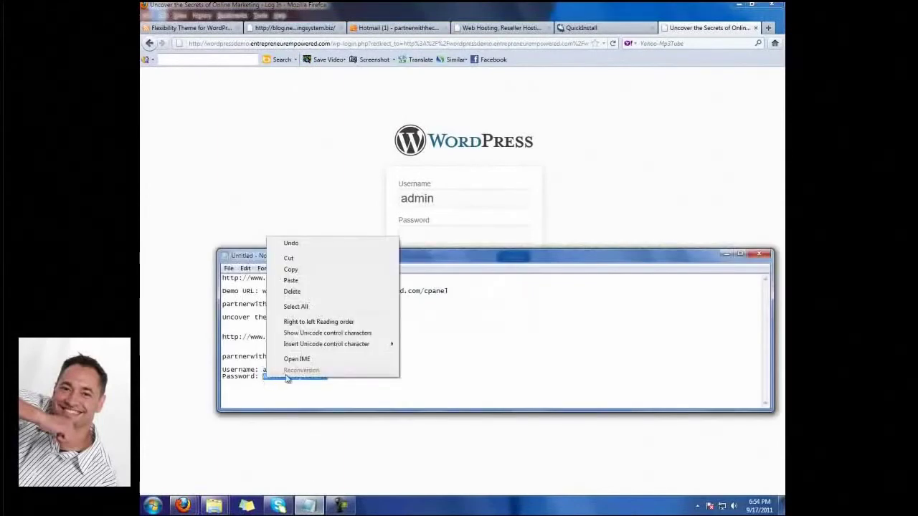
left_click(290, 269)
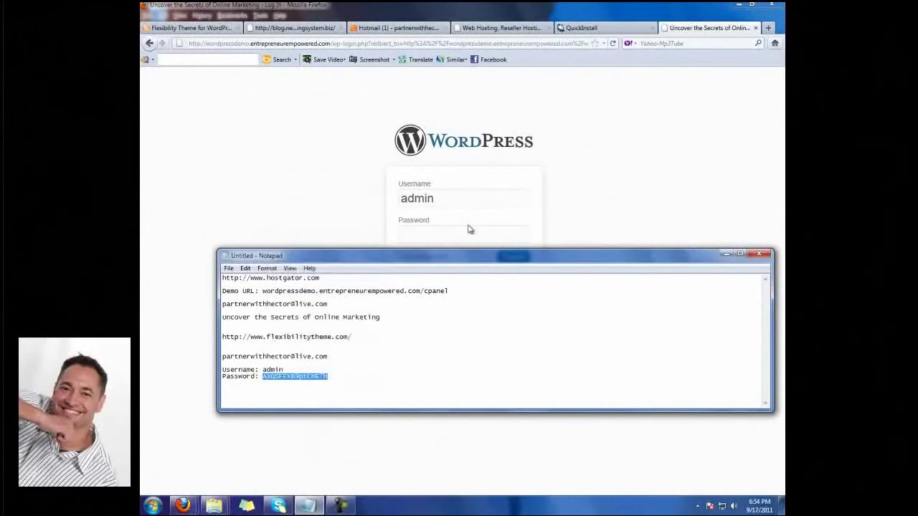
left_click(467, 229)
right_click(414, 237)
left_click(433, 285)
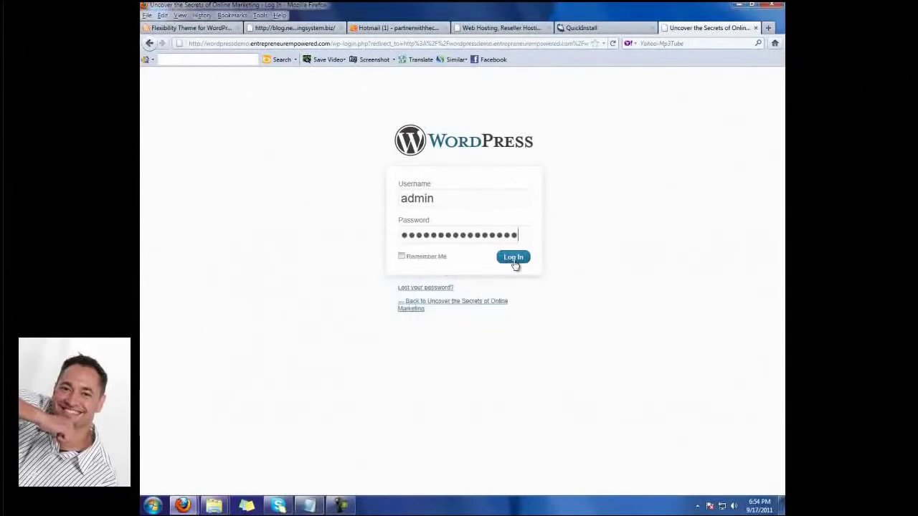
- Log in to the WordPress dashboard and dismiss the browser's offer to remember the password
left_click(401, 257)
left_click(518, 260)
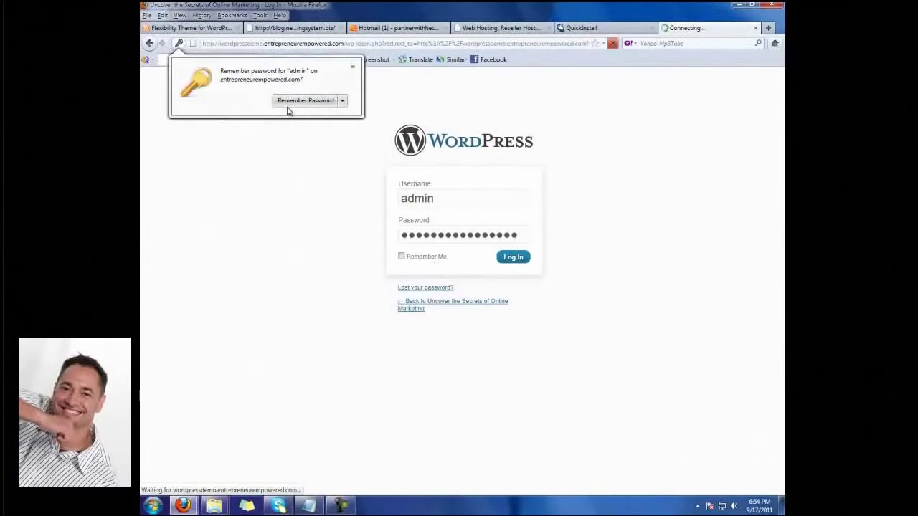
left_click(356, 67)
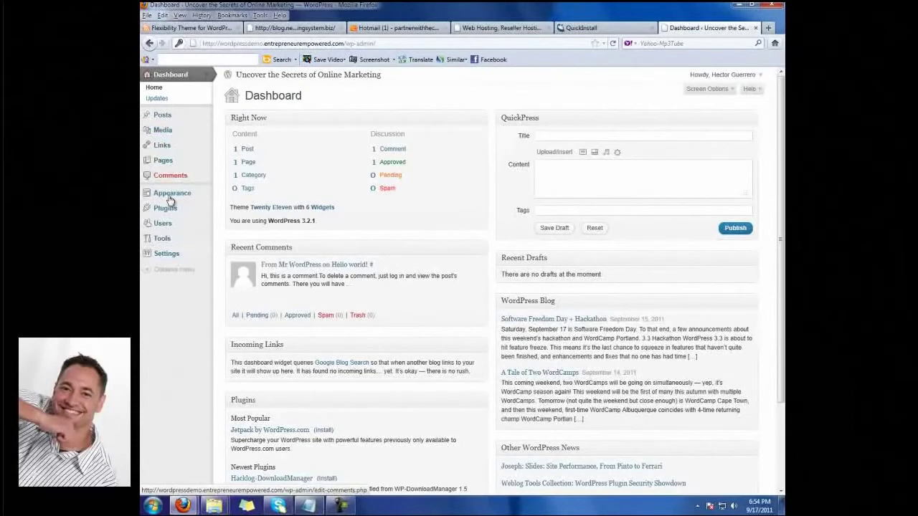
- View the Media Library and the list of all posts, and open the Manage Themes page
left_click(165, 130)
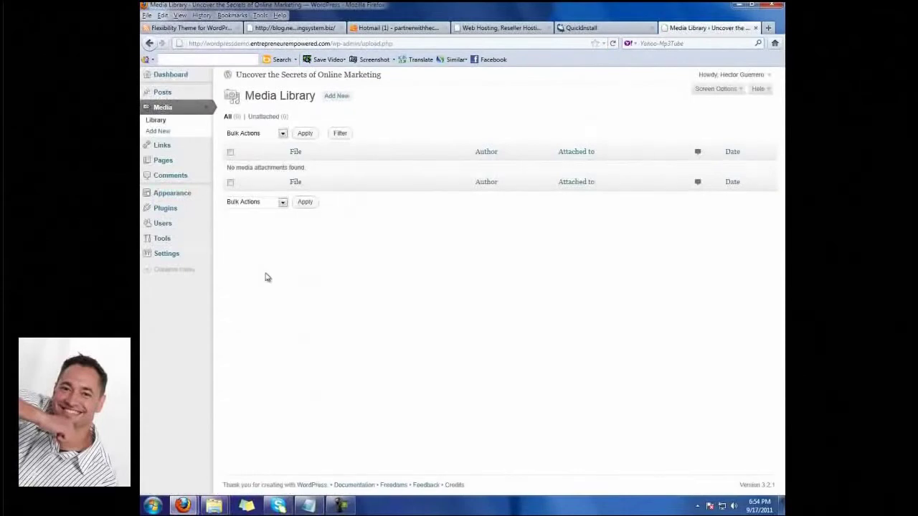
left_click(162, 94)
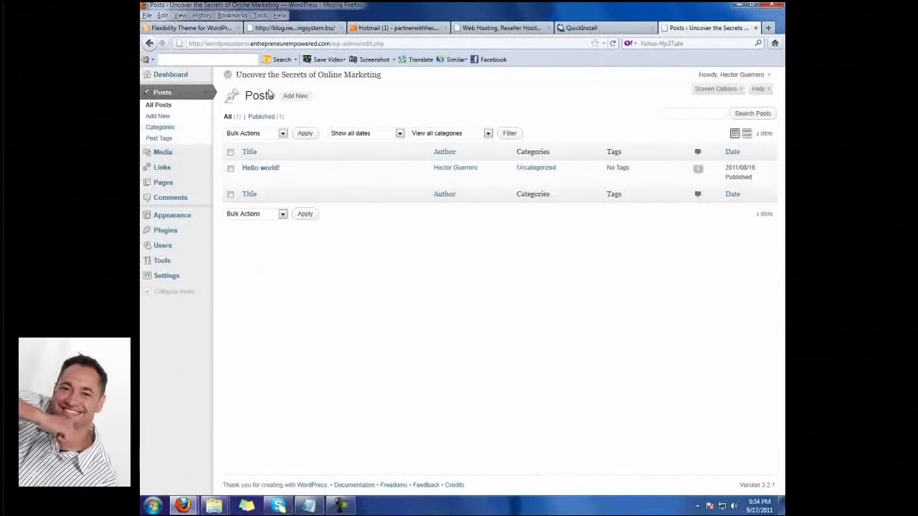
left_click(174, 220)
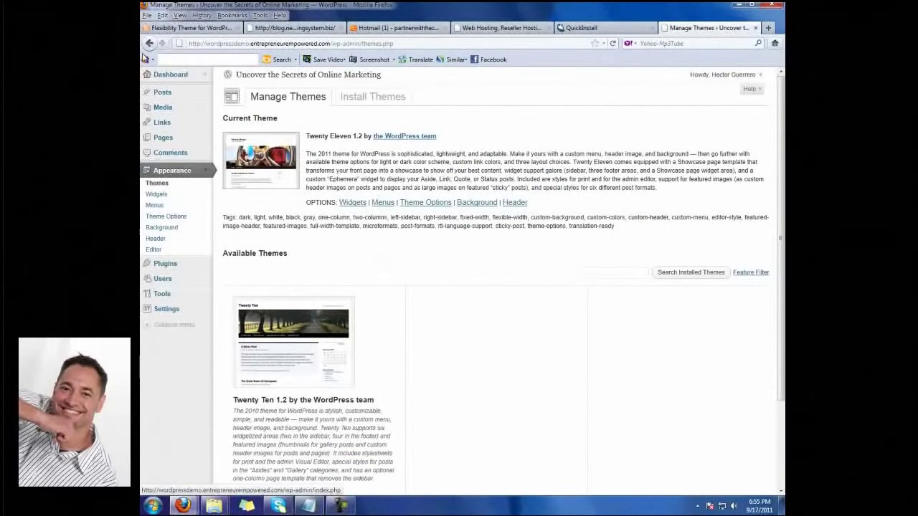
left_click(191, 28)
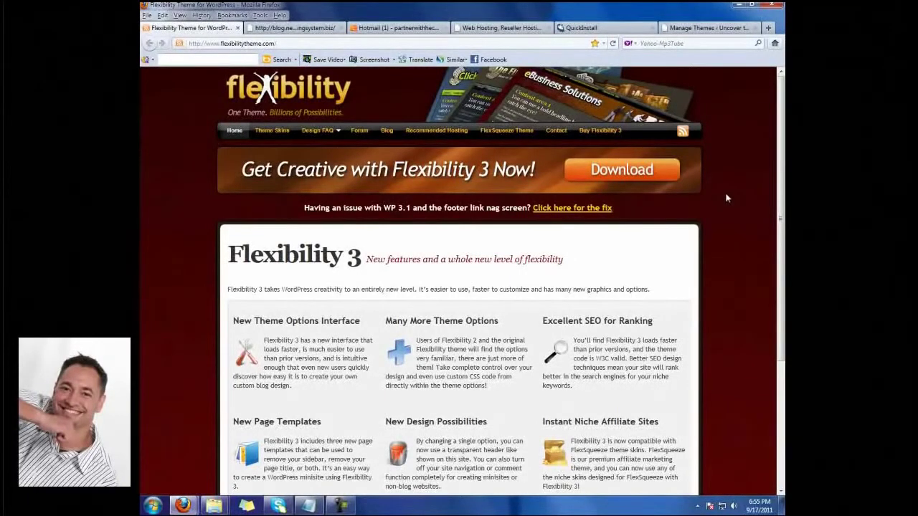
left_click(641, 175)
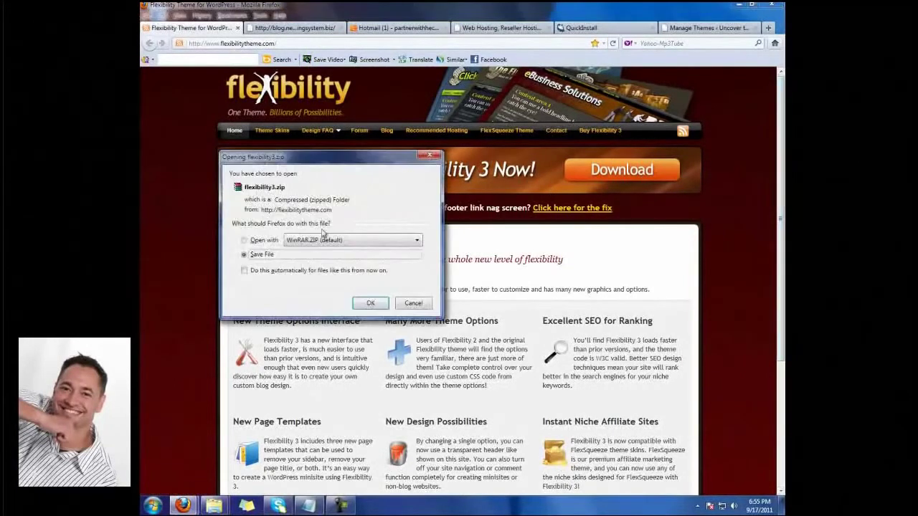
left_click(372, 303)
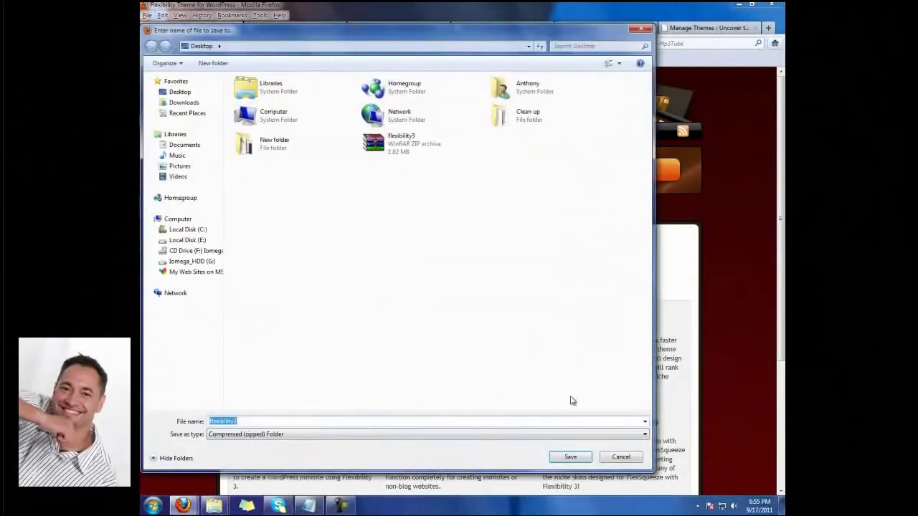
left_click(622, 456)
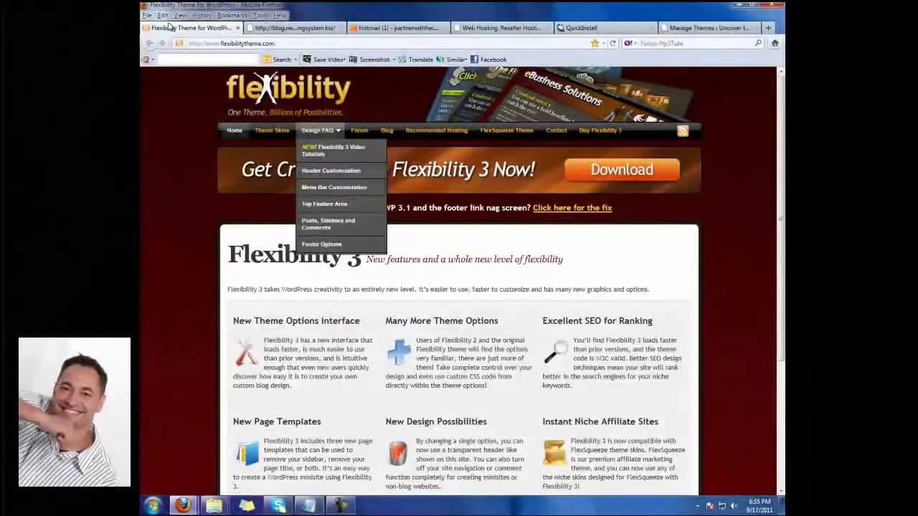
- Check in Firefox's general options where downloaded files are saved, and close the options
left_click(261, 15)
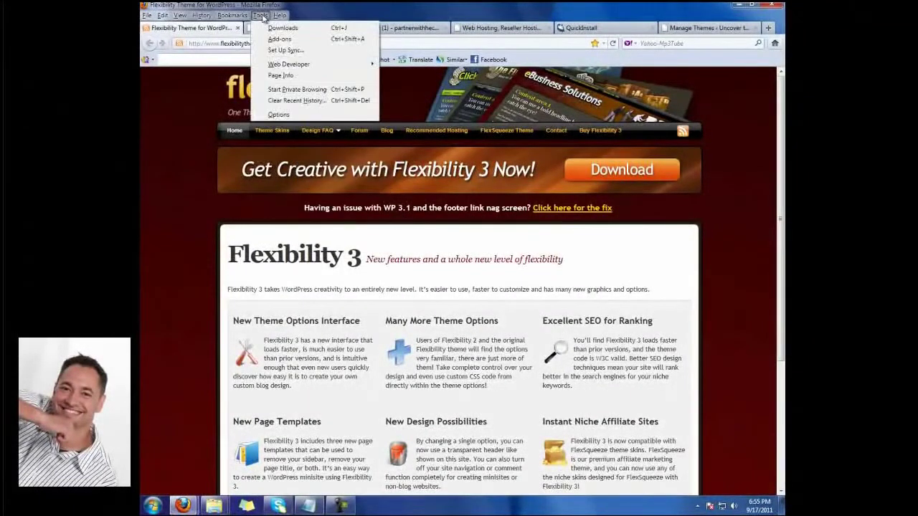
left_click(290, 115)
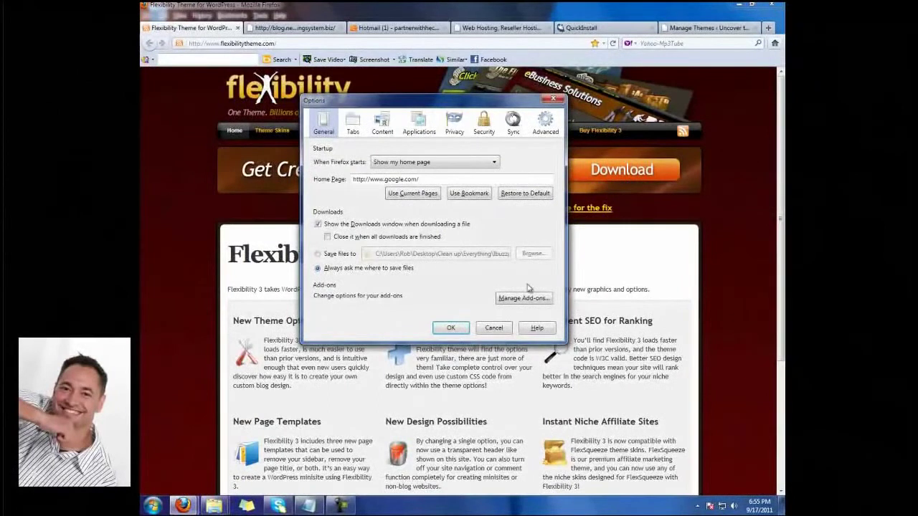
left_click(452, 328)
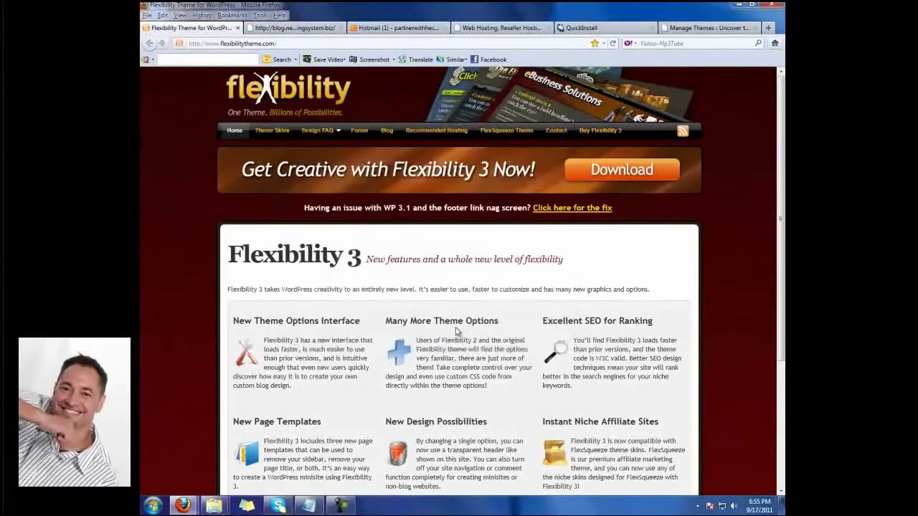
left_click(603, 172)
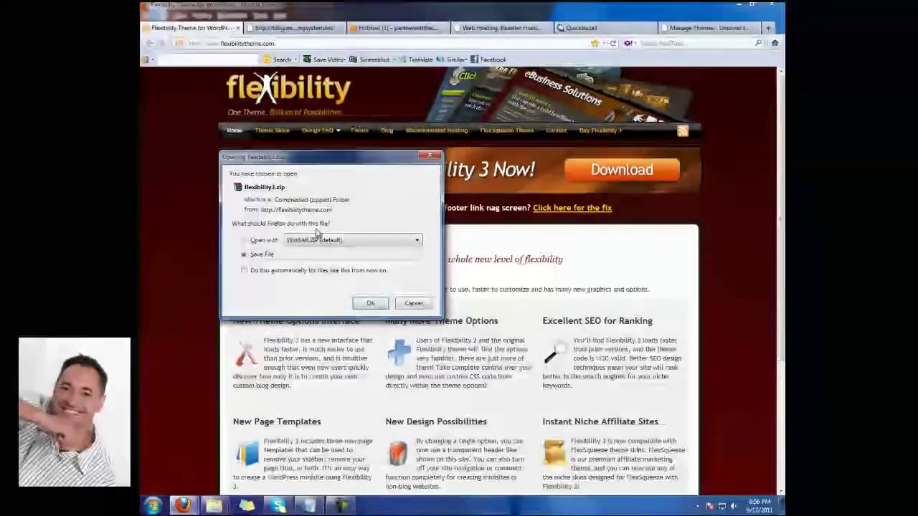
left_click(365, 303)
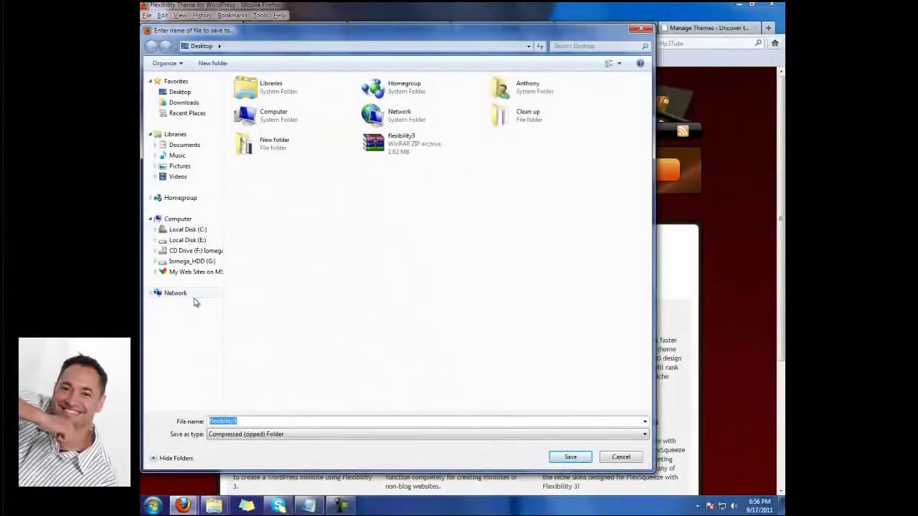
left_click(181, 92)
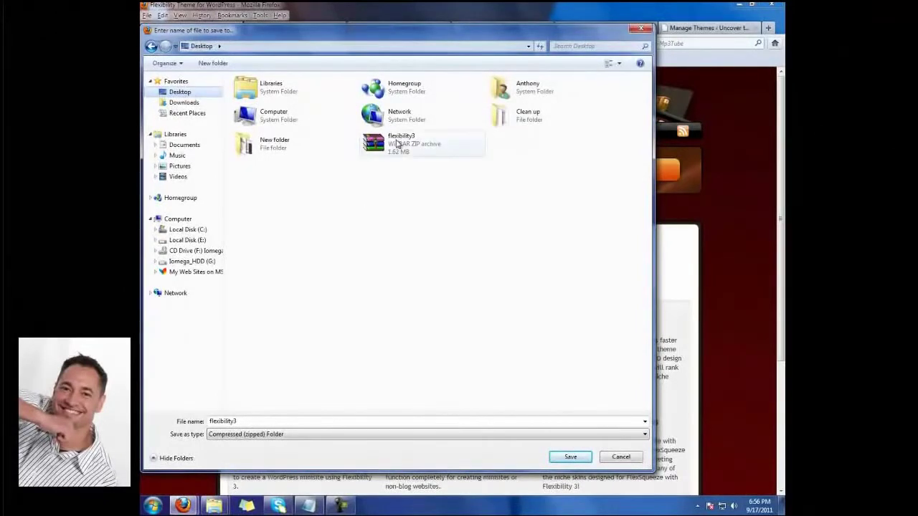
left_click(623, 461)
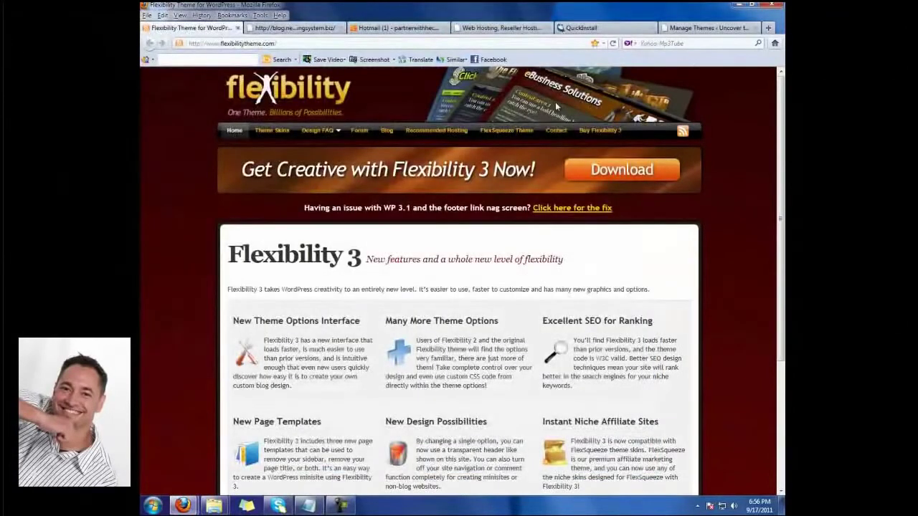
- Upload the flexibility3 ZIP archive from the Desktop as a new WordPress theme and install it
left_click(699, 28)
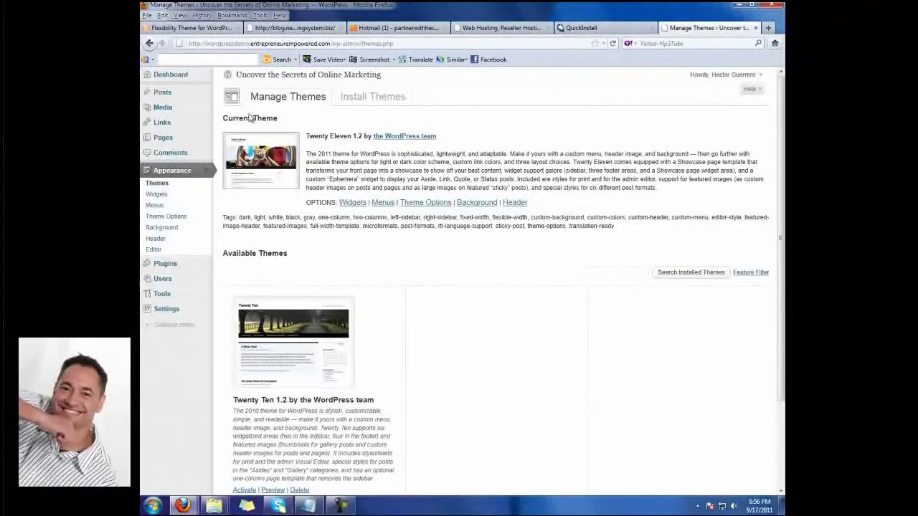
left_click(380, 97)
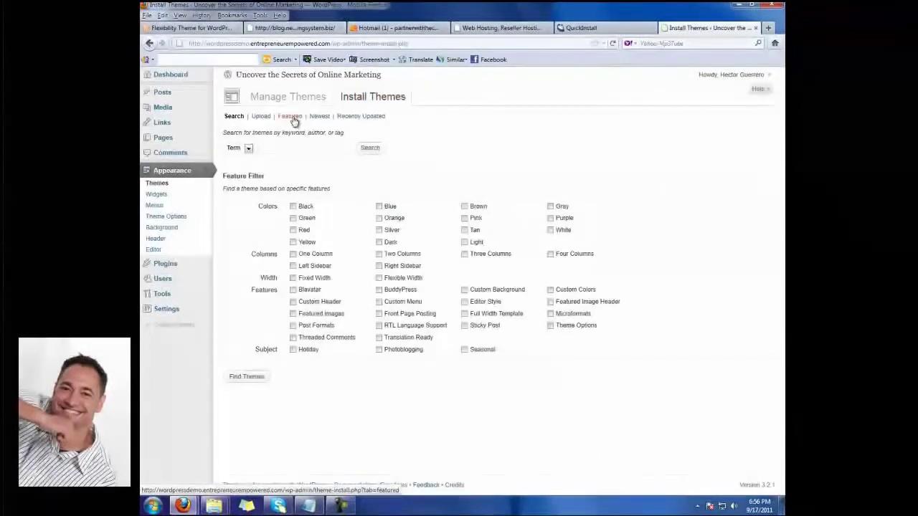
left_click(262, 118)
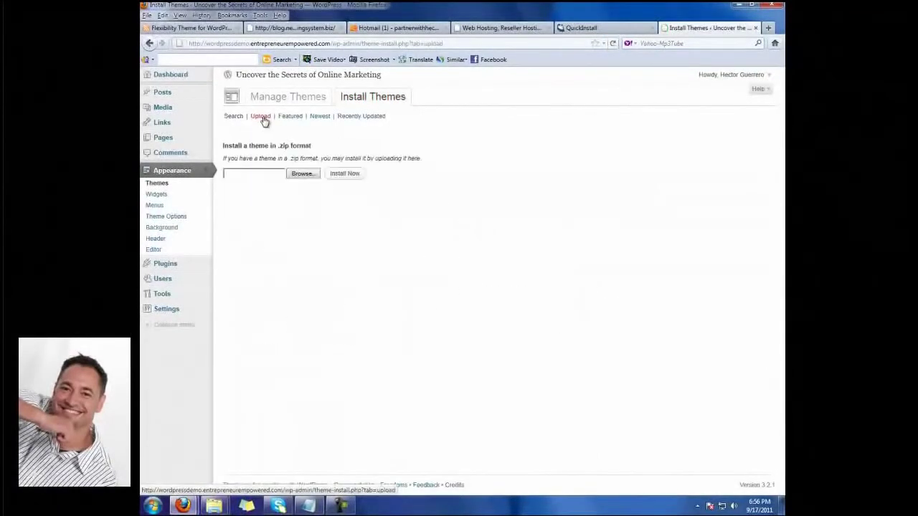
left_click(307, 176)
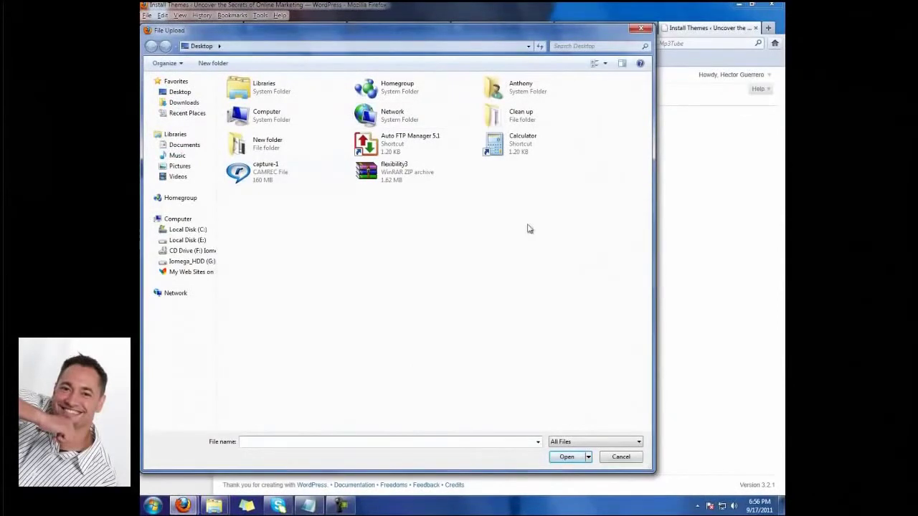
left_click(180, 92)
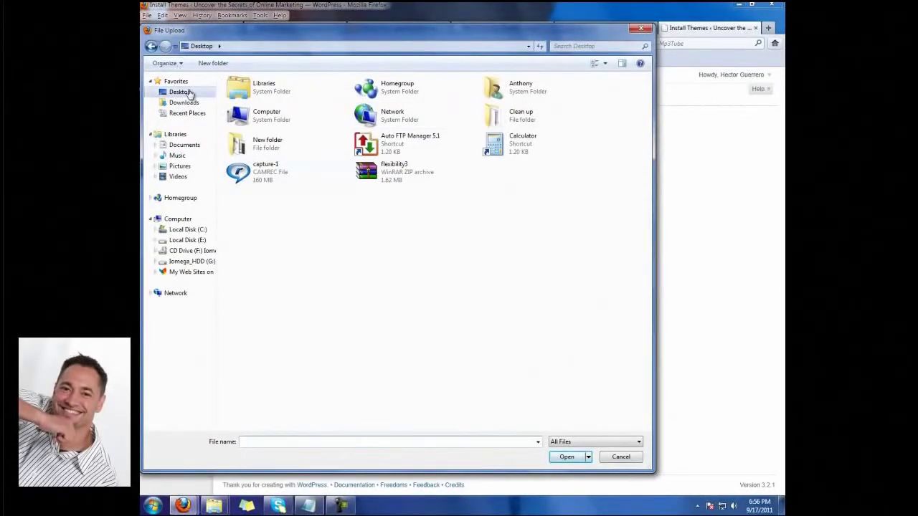
left_click(436, 176)
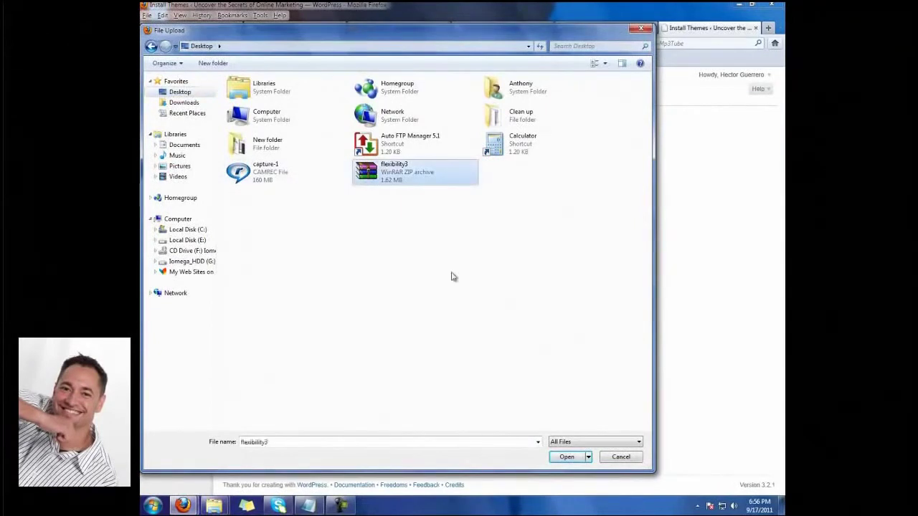
left_click(567, 457)
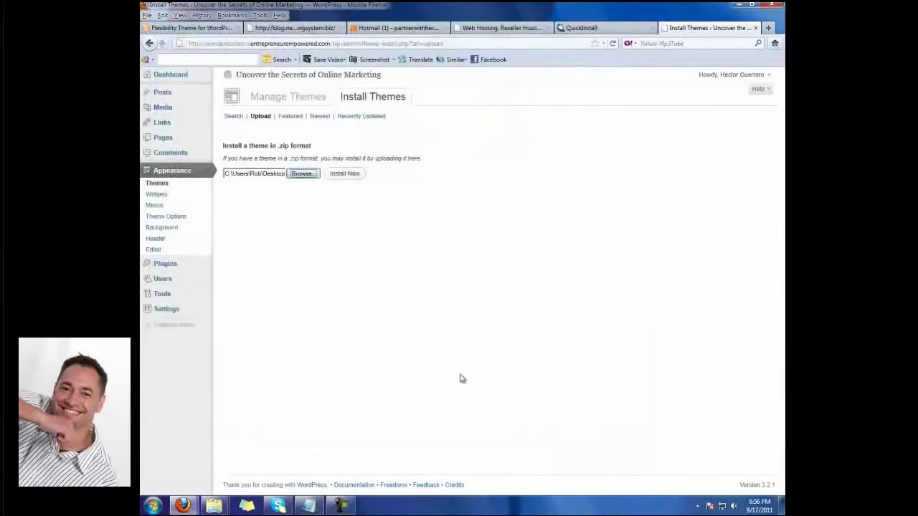
left_click(347, 173)
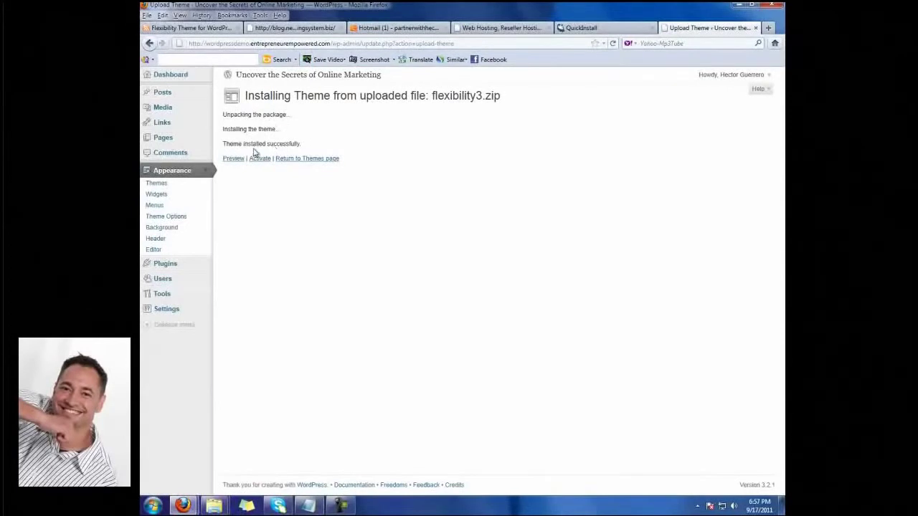
- Activate the newly installed Flexibility 3 theme on the blog
left_click_drag(226, 158, 230, 147)
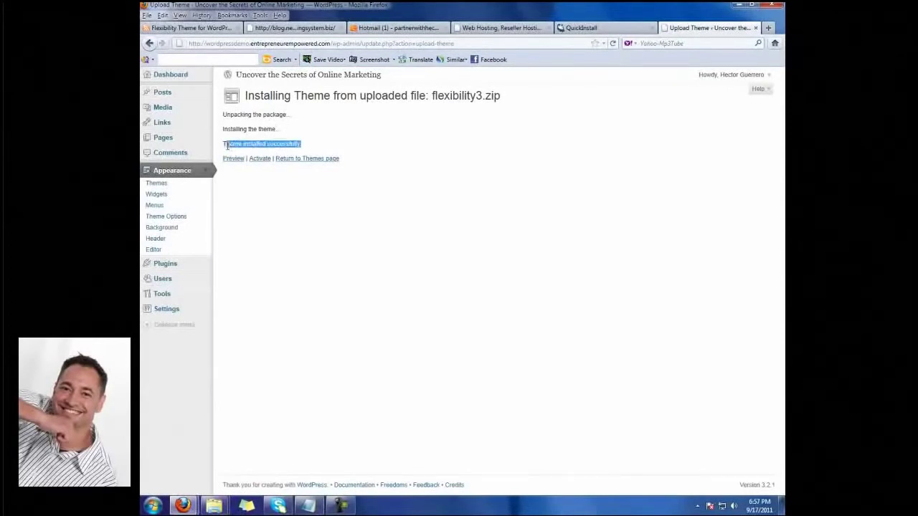
left_click(284, 141)
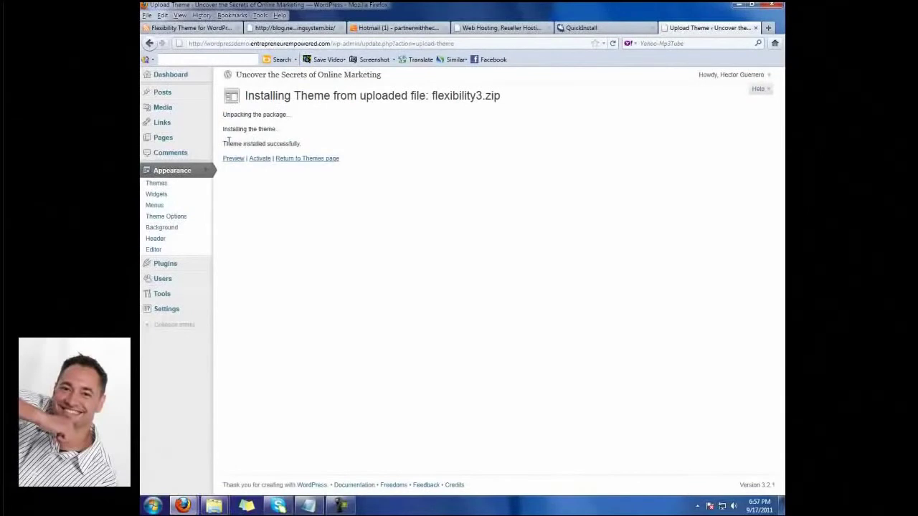
left_click(259, 160)
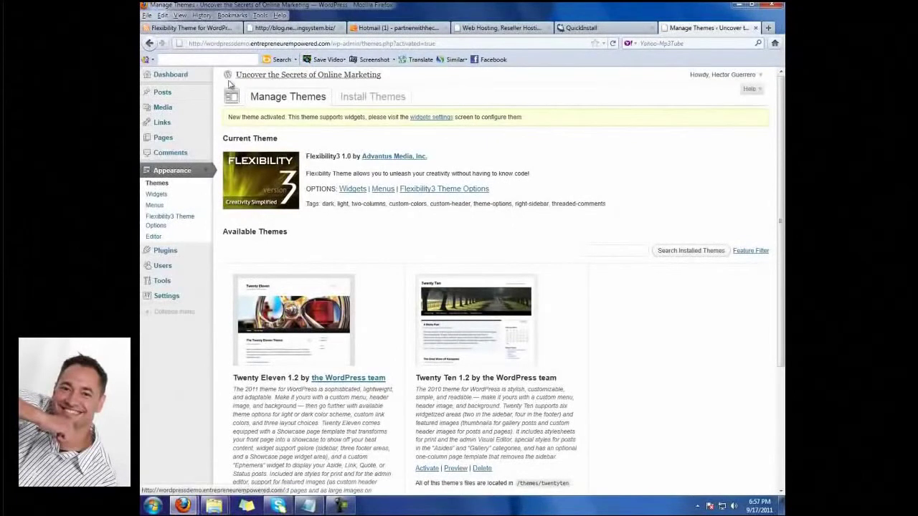
- Visit the blog's front page and examine its look with the new theme, from header to footer
left_click(272, 77)
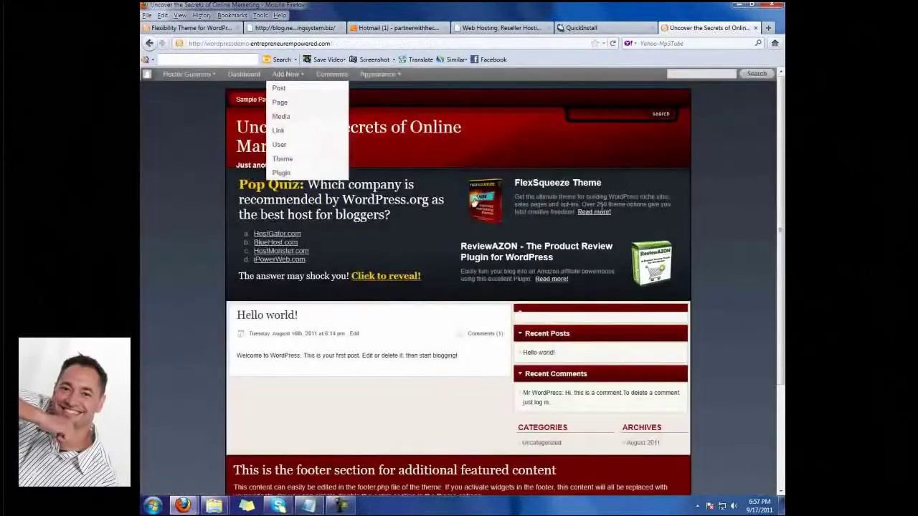
scroll(617, 215, "down", 4)
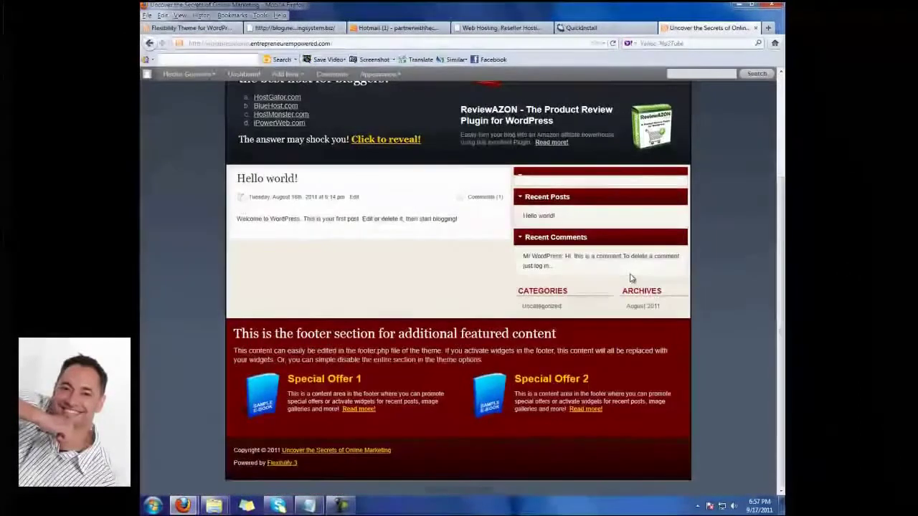
scroll(630, 276, "up", 4)
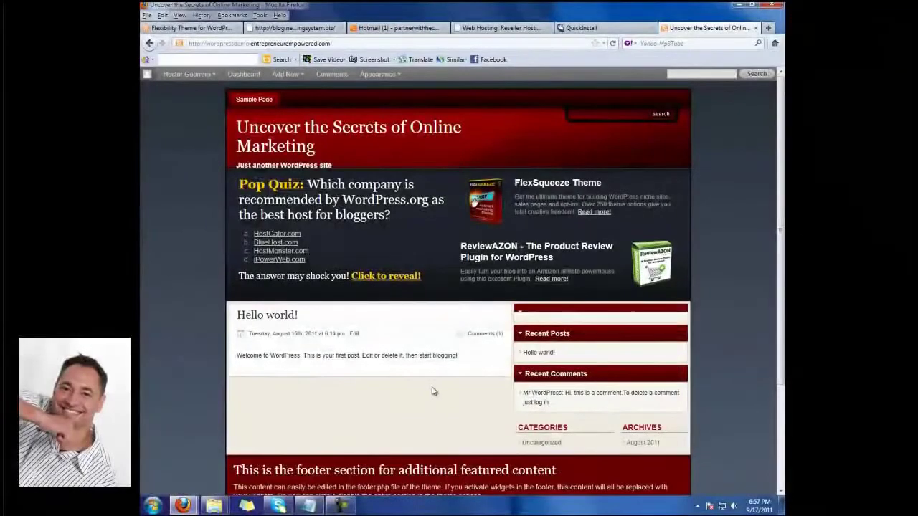
scroll(432, 390, "down", 3)
scroll(430, 380, "up", 3)
- Return to the dashboard and install the All in One SEO Pack plugin from the popular plugins
left_click(236, 76)
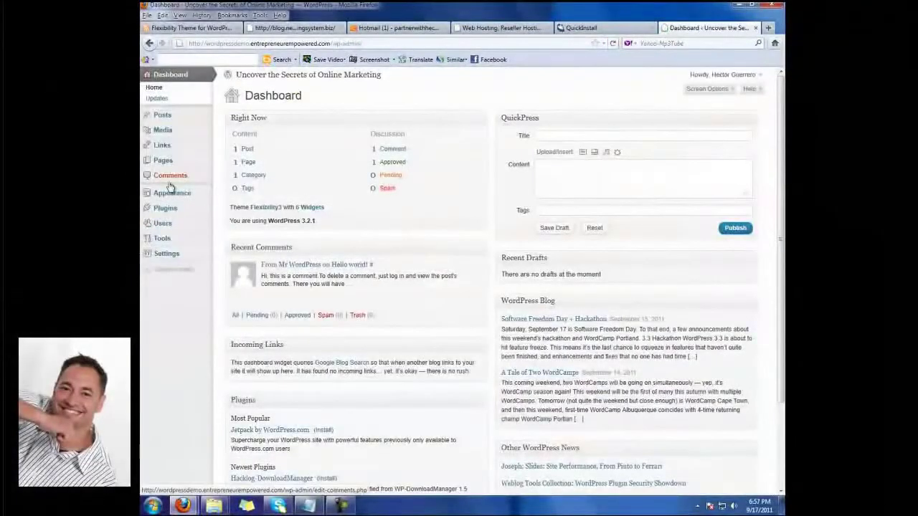
left_click(165, 207)
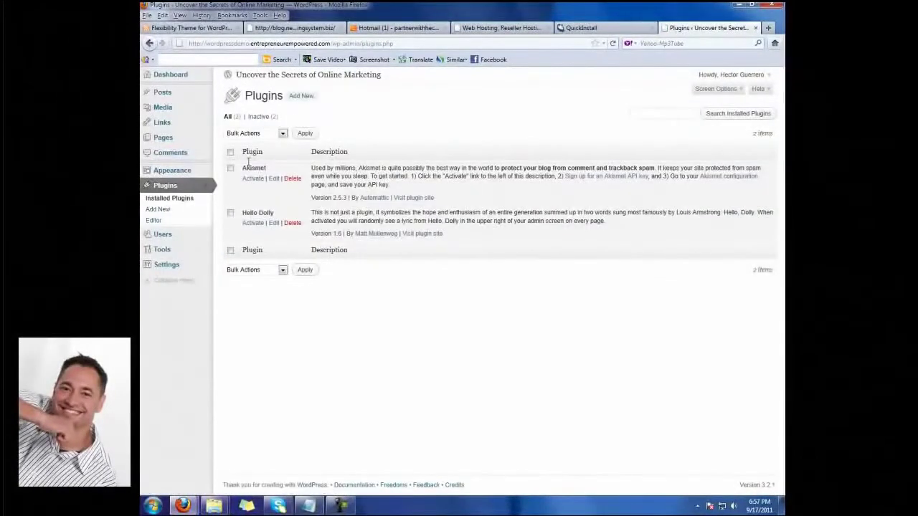
left_click(300, 98)
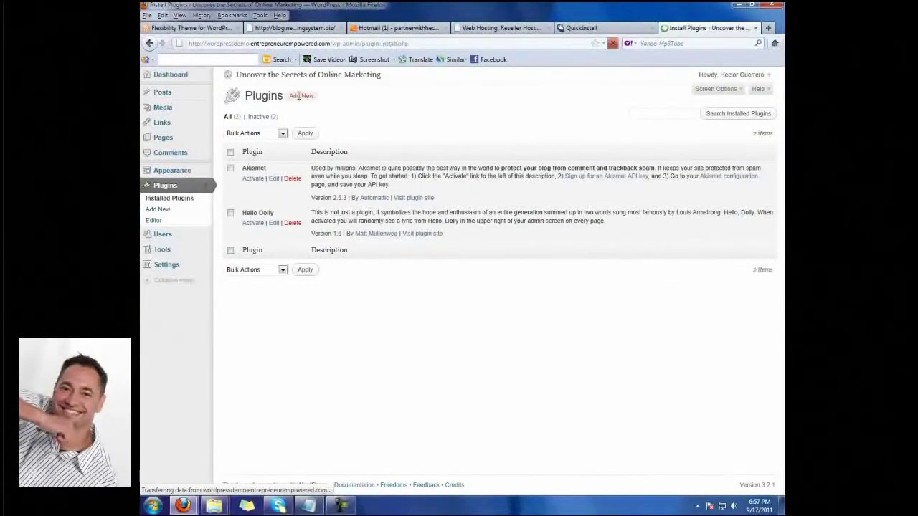
left_click(320, 114)
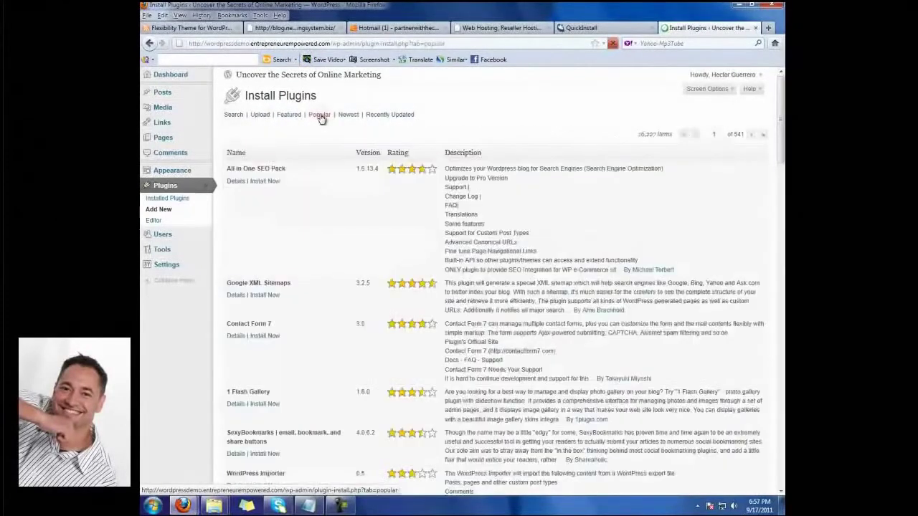
left_click(268, 180)
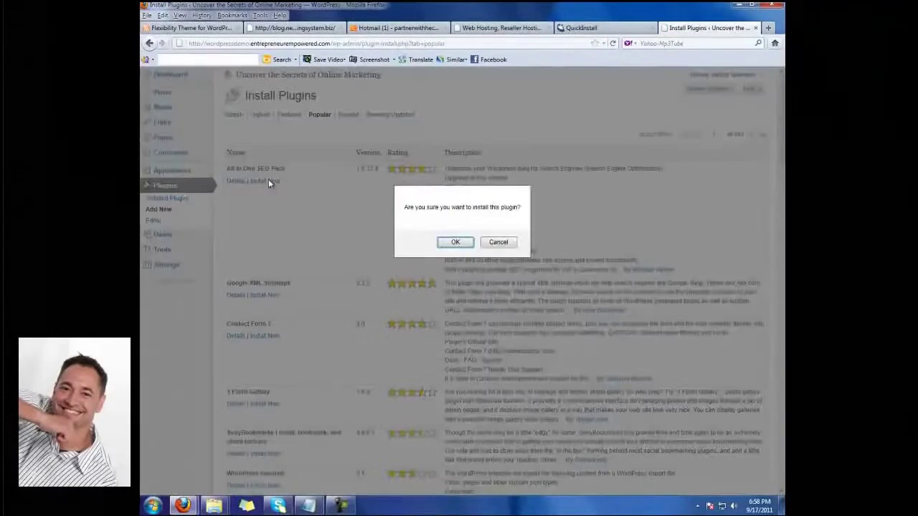
left_click(455, 242)
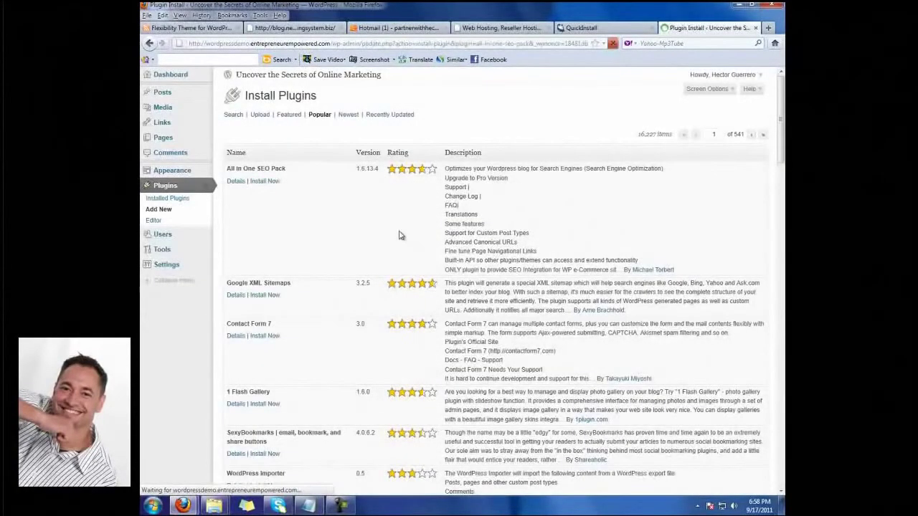
- Look through the whole first page of popular plugins, including their ratings and descriptions
scroll(399, 236, "down", 5)
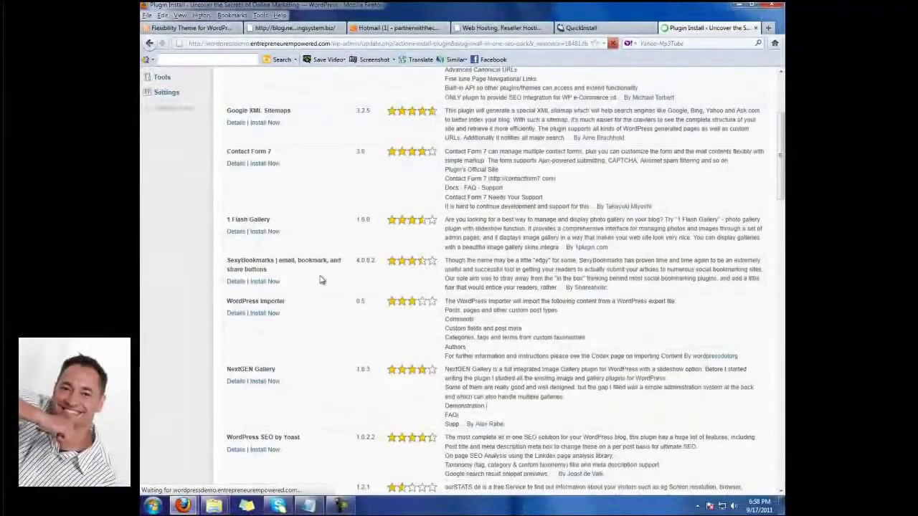
scroll(320, 277, "down", 8)
scroll(316, 346, "down", 10)
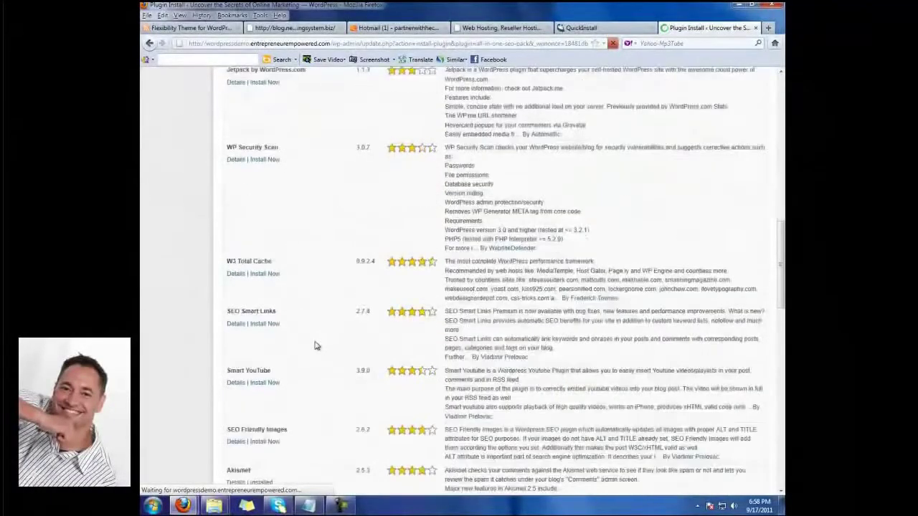
scroll(315, 345, "down", 7)
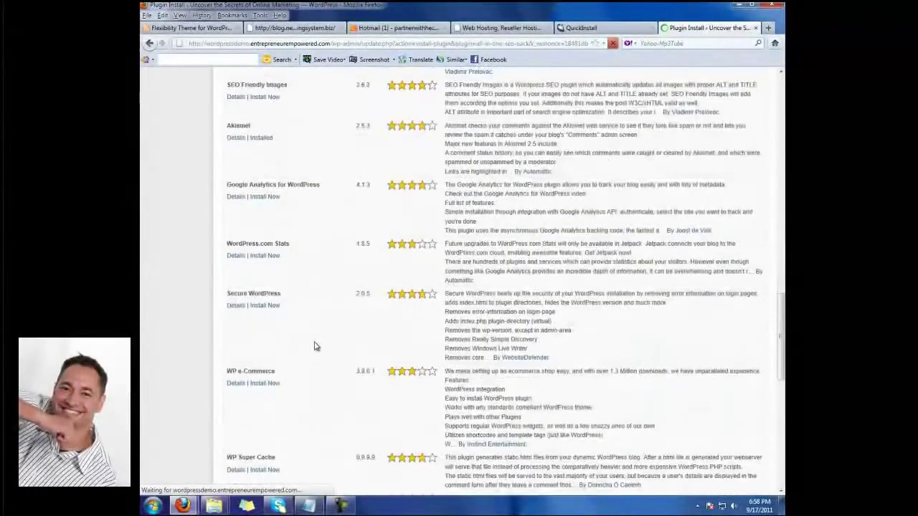
scroll(314, 346, "down", 15)
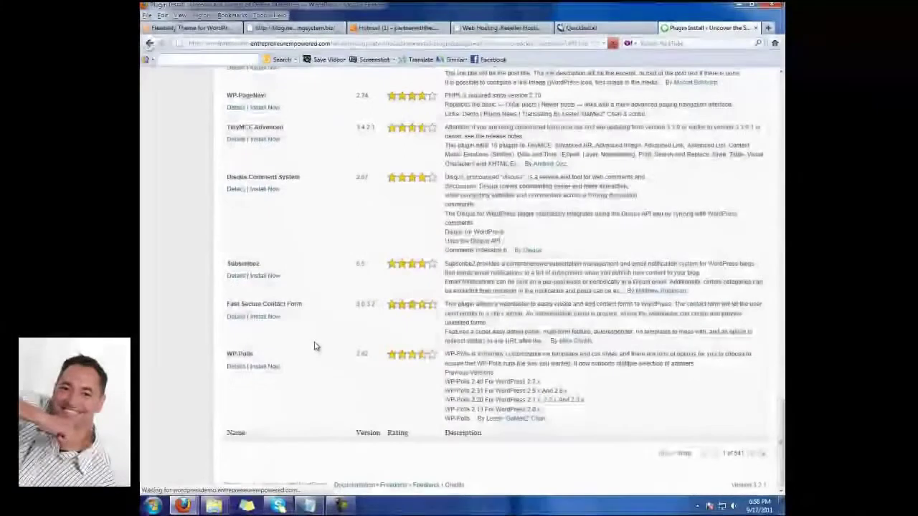
scroll(314, 346, "up", 17)
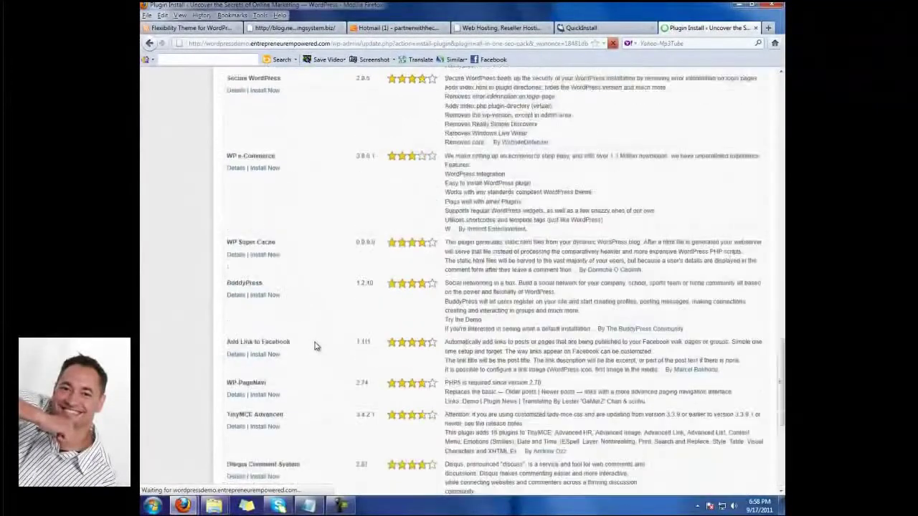
scroll(314, 346, "up", 15)
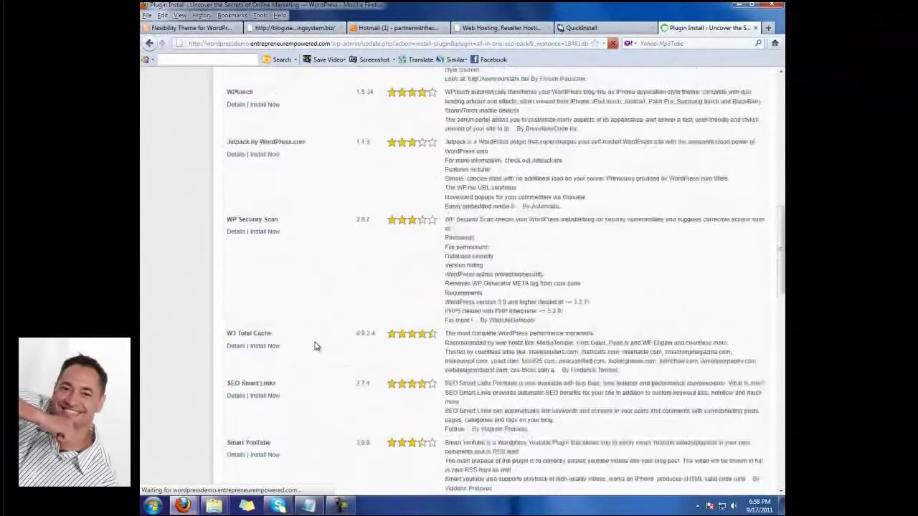
scroll(314, 346, "up", 3)
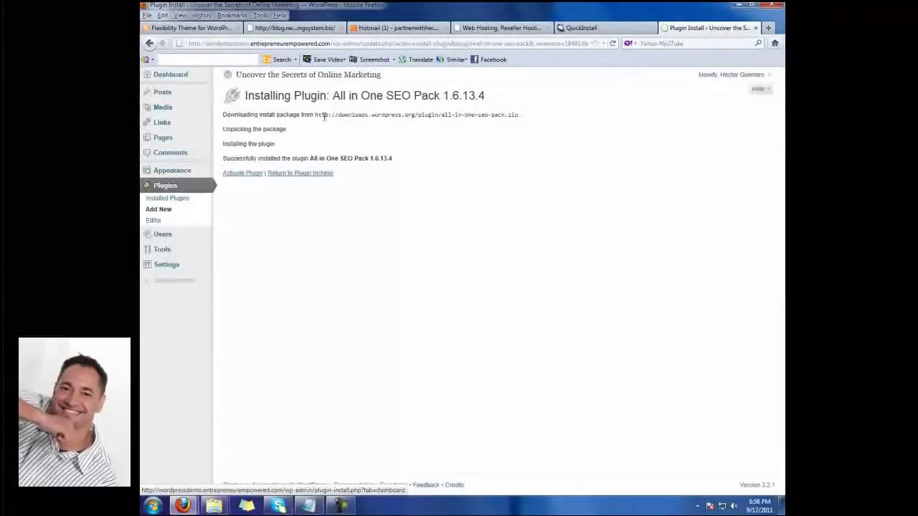
- Activate the All in One SEO Pack plugin
left_click(253, 180)
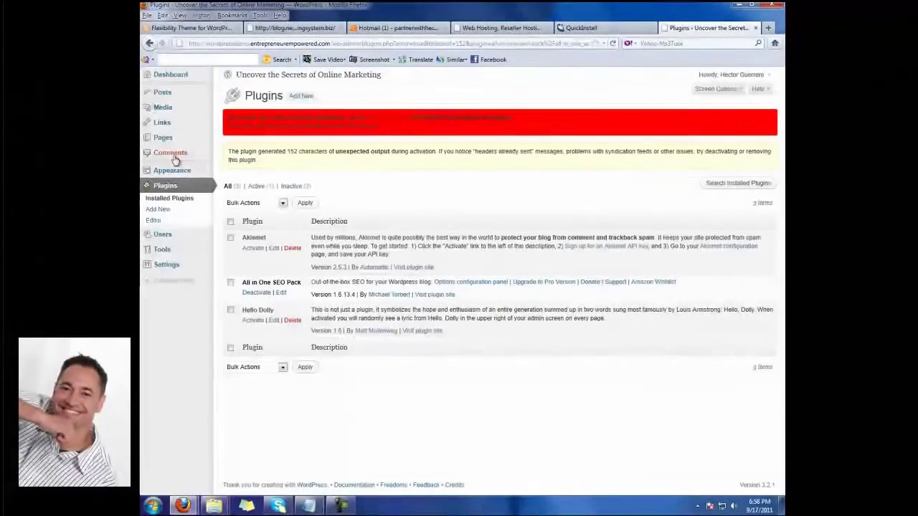
- Search for new plugins with the term "bookmarks" and install the SexyBookmarks plugin
left_click(302, 98)
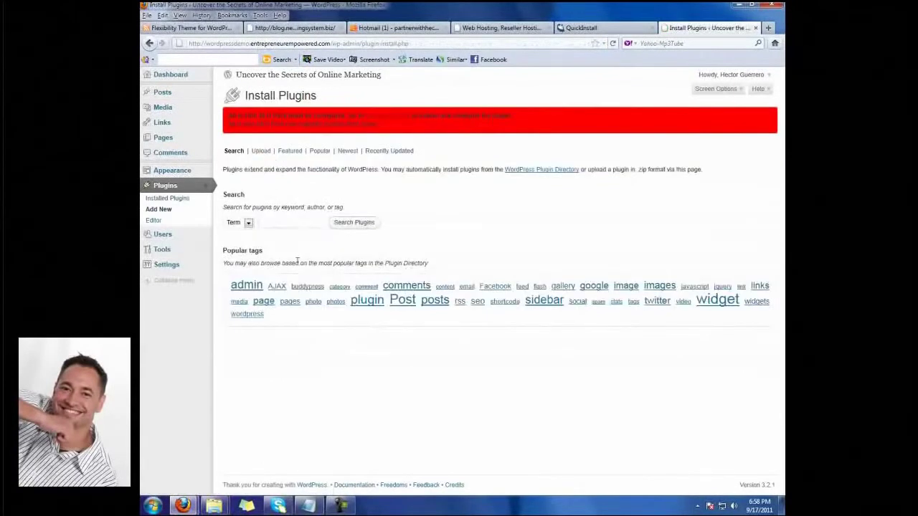
left_click(342, 225)
left_click(235, 151)
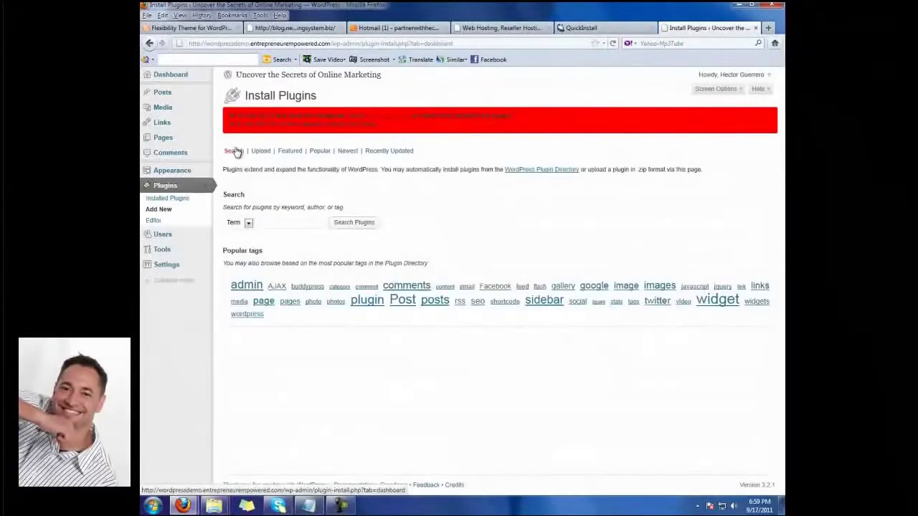
left_click(292, 223)
type("bo")
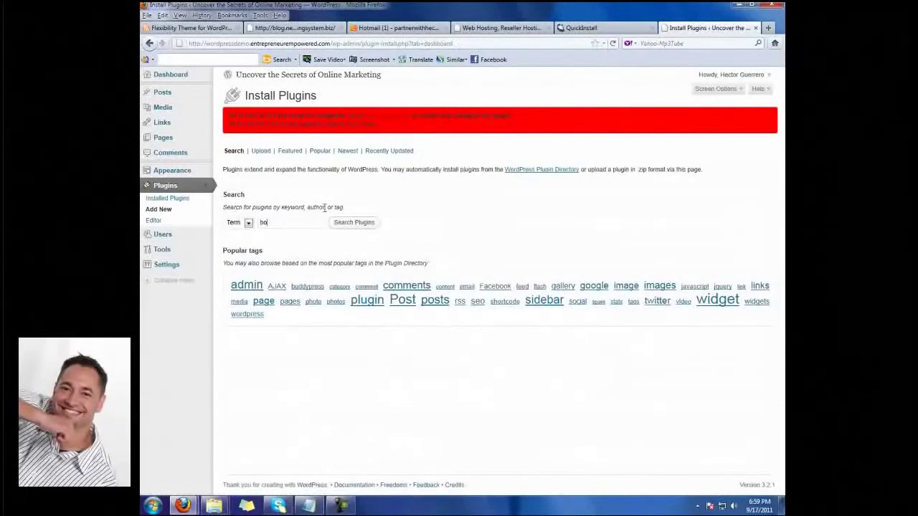
type("okmarks")
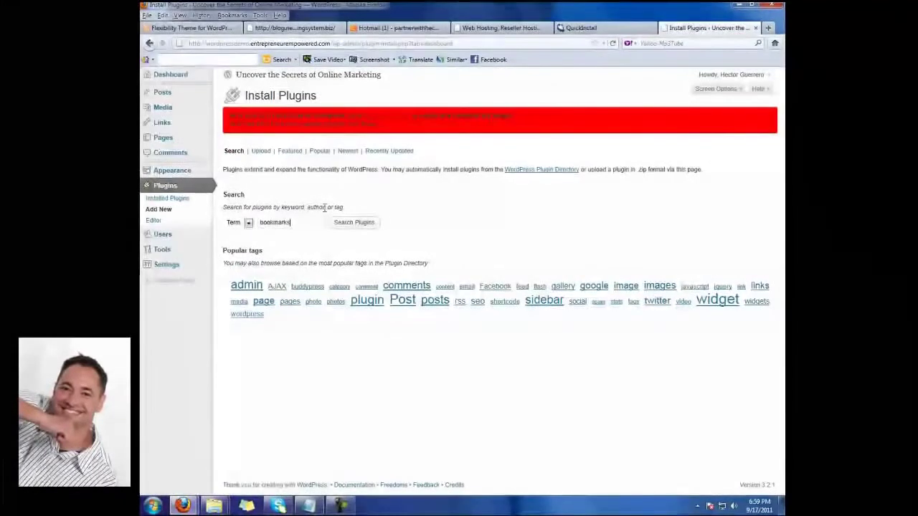
key("Return")
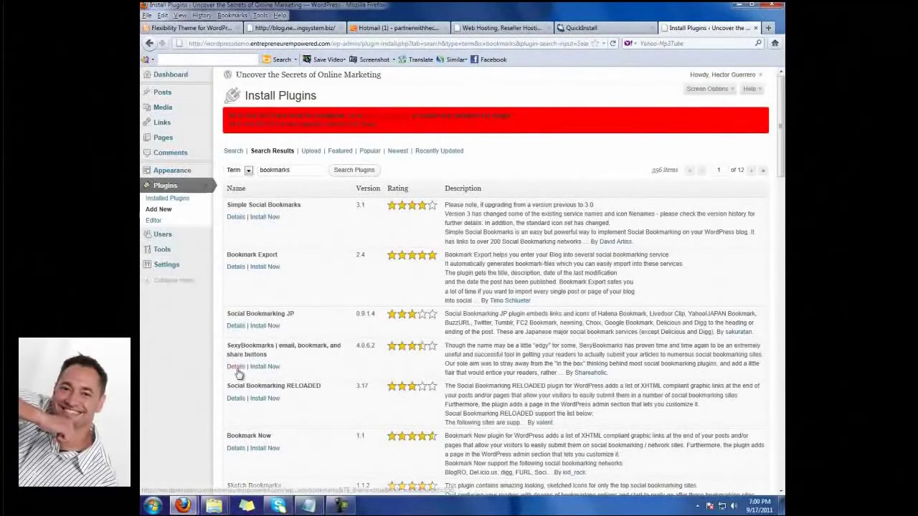
left_click(265, 366)
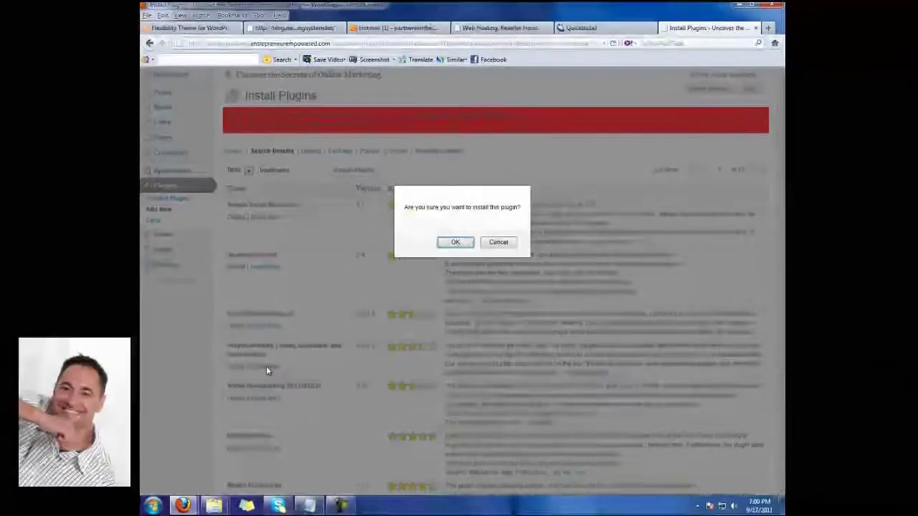
left_click(454, 242)
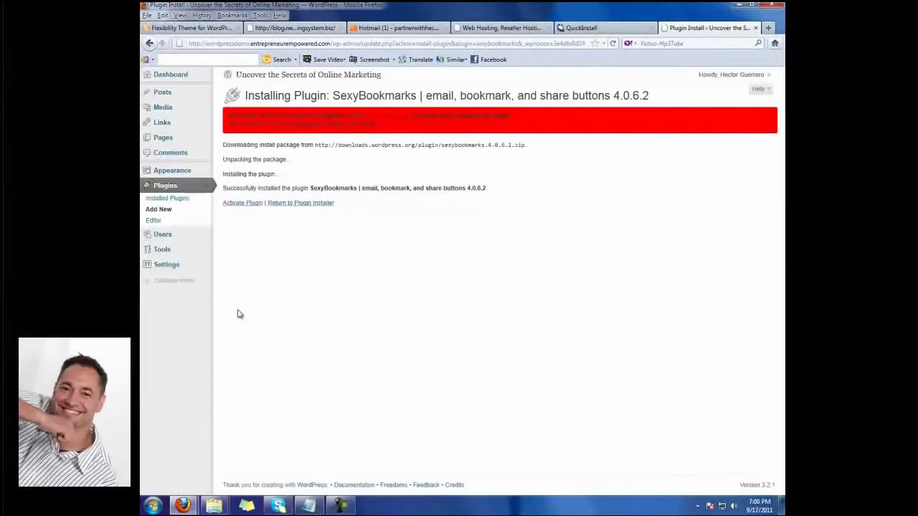
- Activate the newly installed SexyBookmarks plugin and the Akismet plugin
left_click(238, 204)
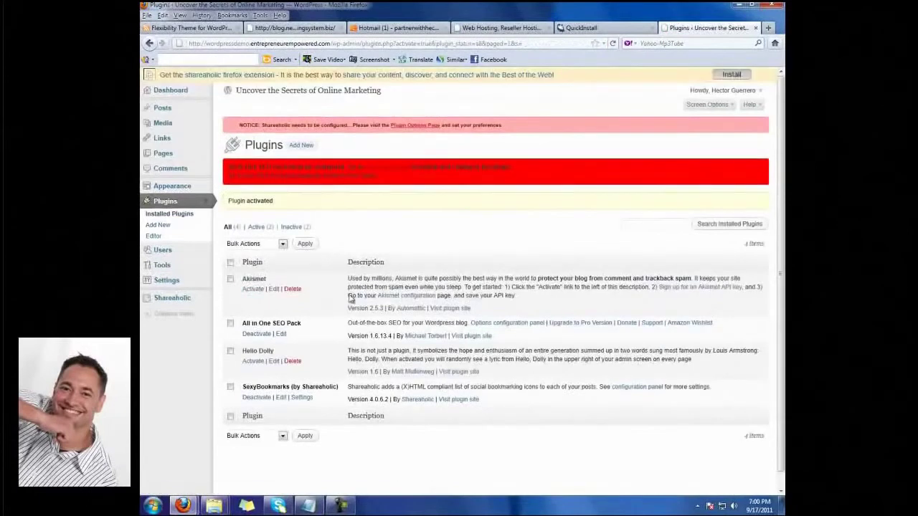
left_click(249, 291)
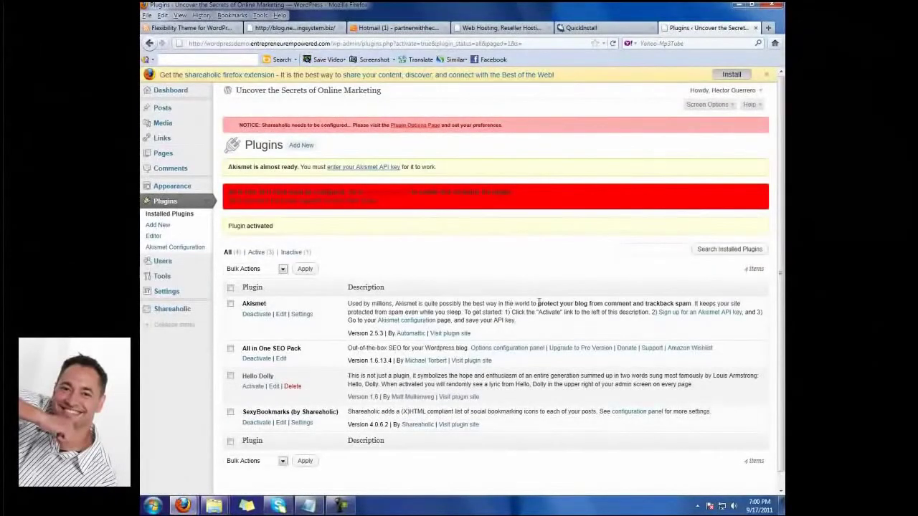
scroll(481, 307, "down", 1)
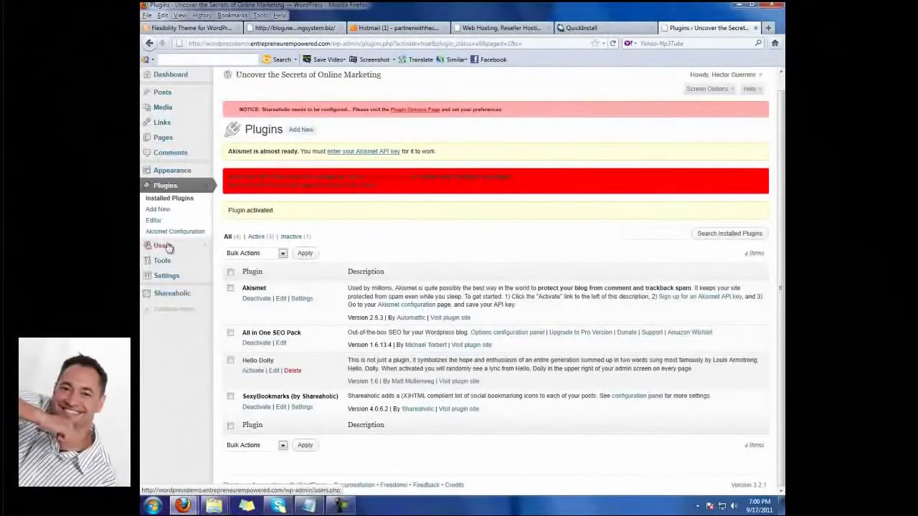
- Open the Shareaholic settings and keep only Facebook, Twitter and LinkedIn as enabled networks
left_click(172, 297)
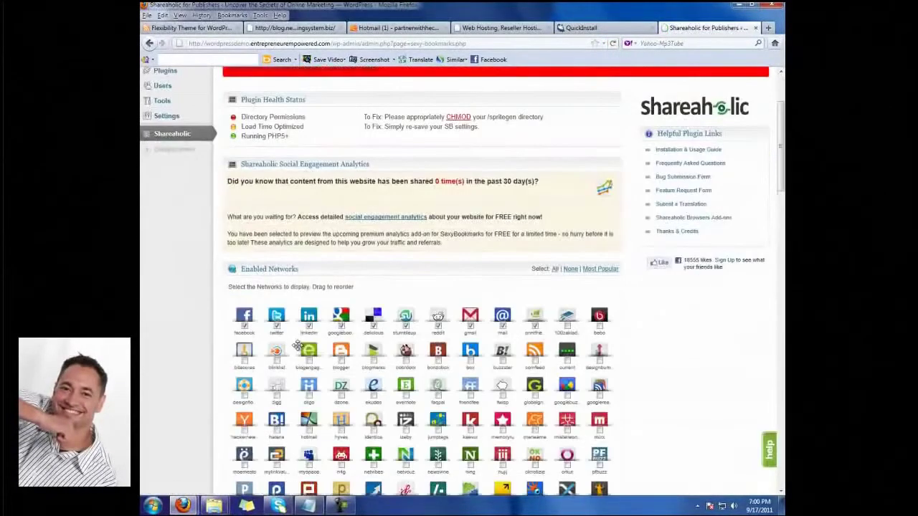
scroll(308, 357, "down", 3)
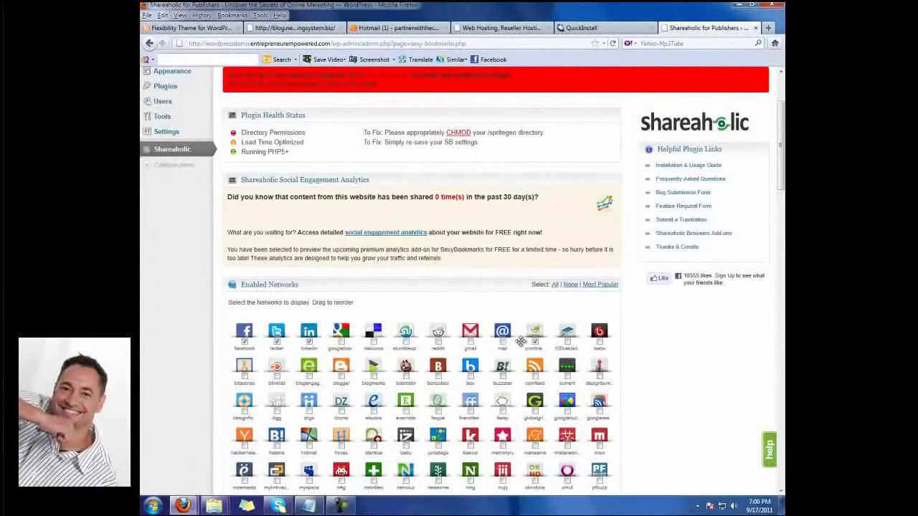
- Choose the "Sharing is sexy!" background image for the bookmarks and save the Shareaholic settings
scroll(606, 348, "down", 10)
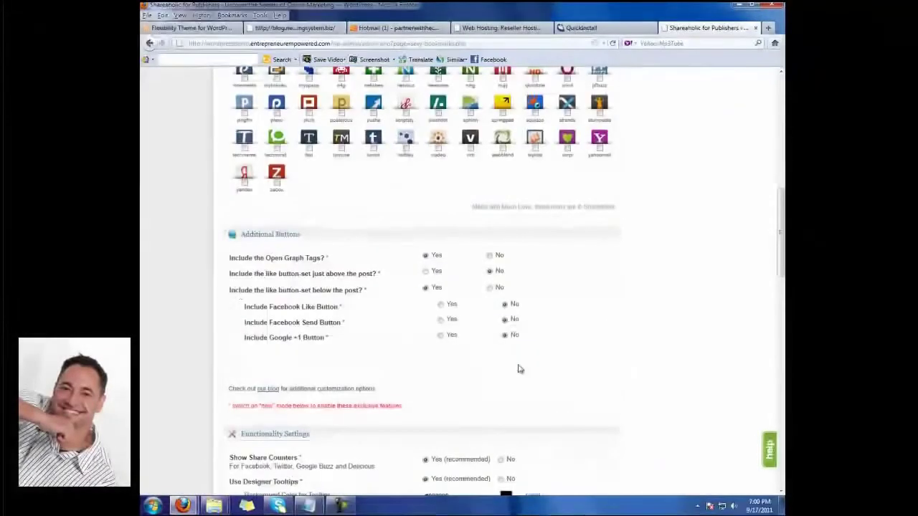
scroll(382, 267, "down", 6)
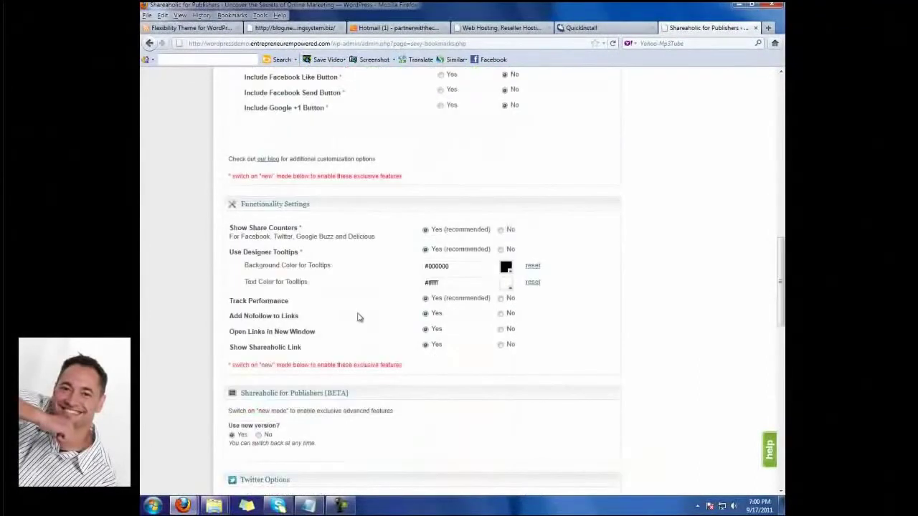
scroll(319, 294, "down", 3)
scroll(319, 294, "down", 7)
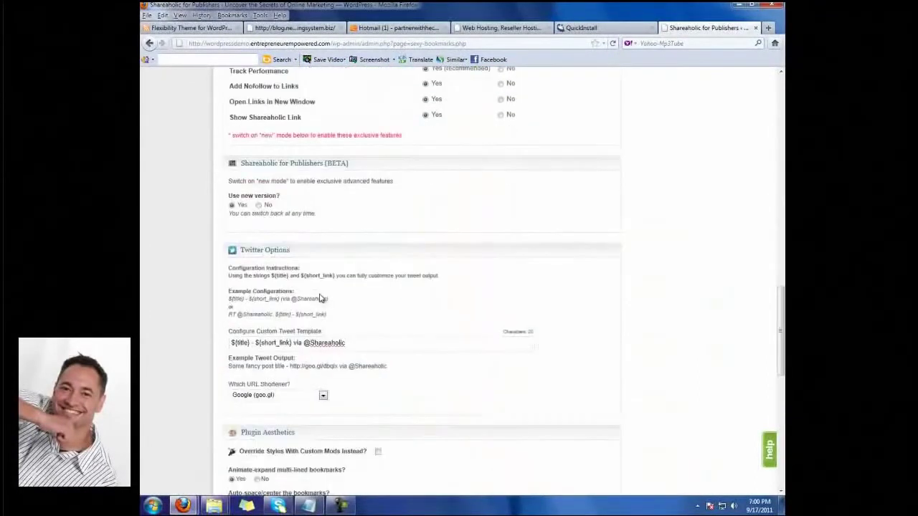
scroll(330, 297, "down", 3)
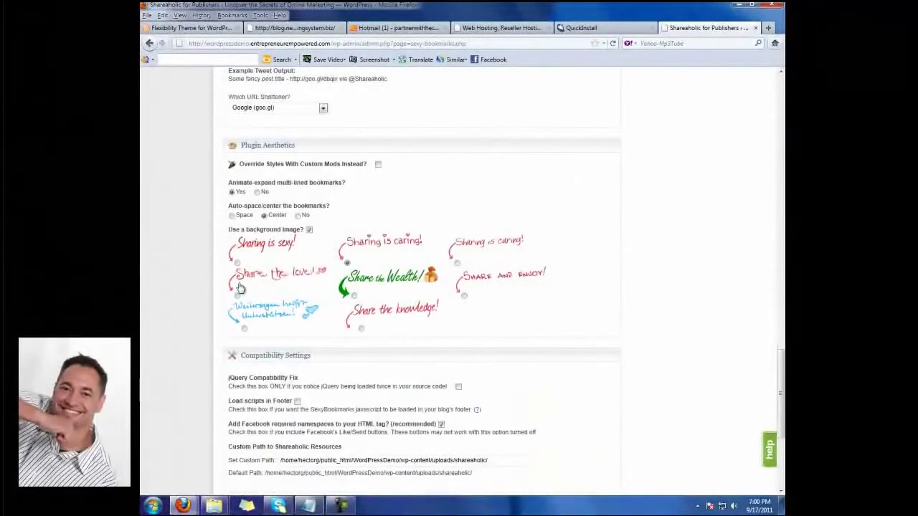
left_click(353, 296)
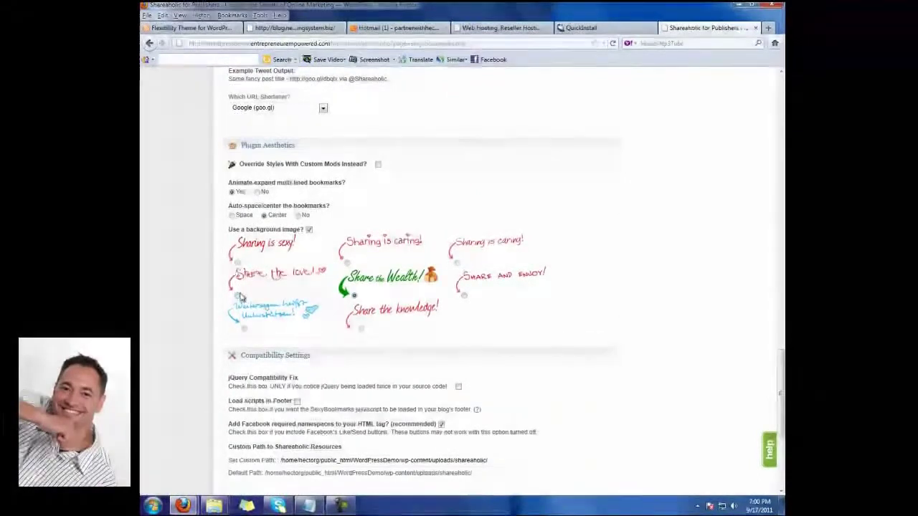
left_click(237, 263)
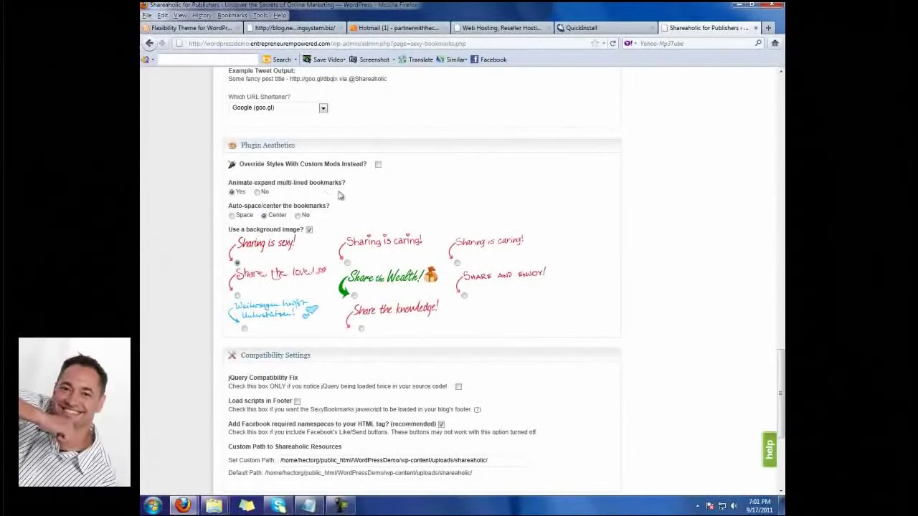
scroll(342, 184, "down", 5)
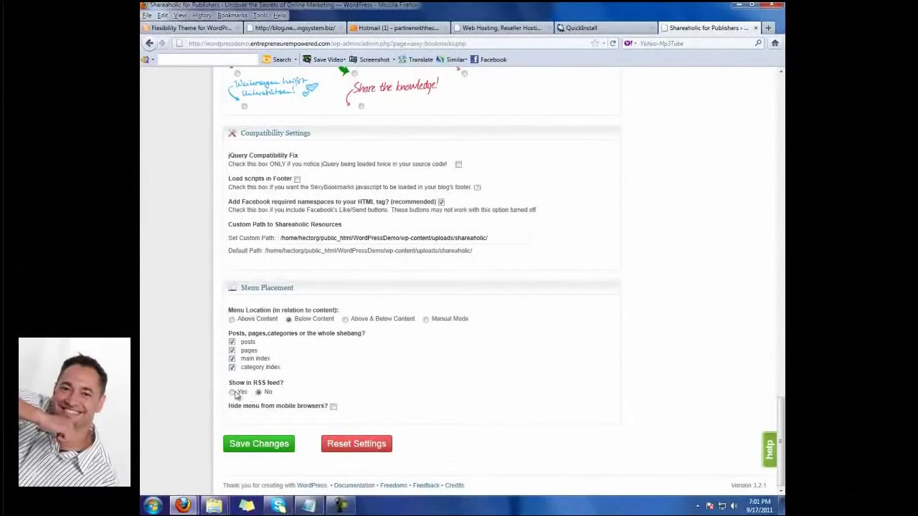
left_click(263, 449)
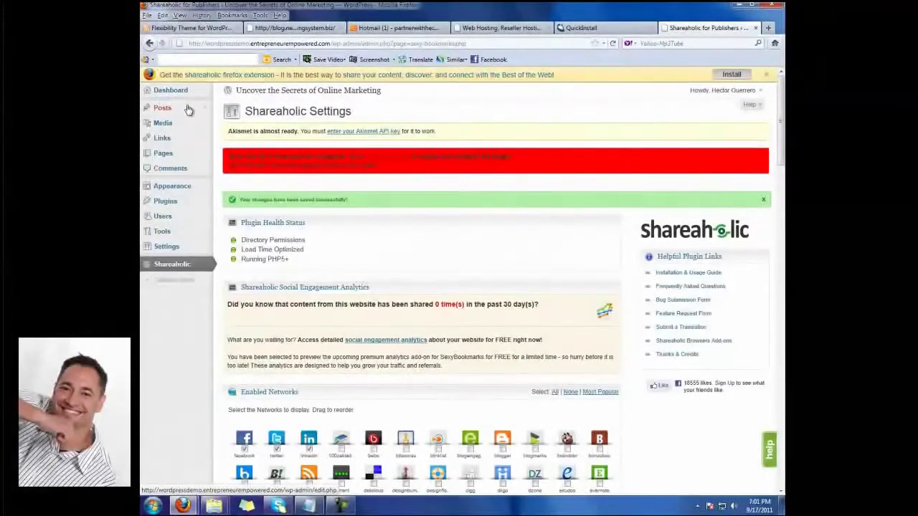
- Open Sample Page from the pages list and view it on the blog to check its sharing buttons
left_click(163, 157)
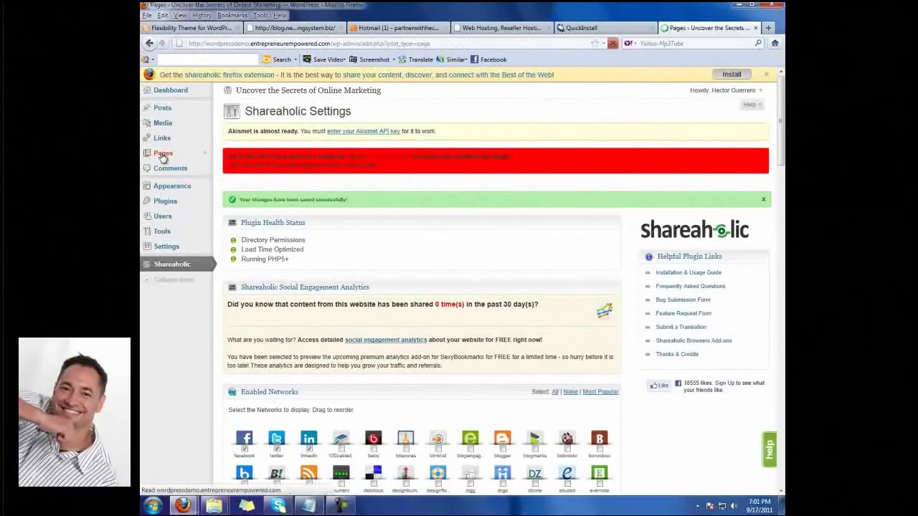
left_click(256, 246)
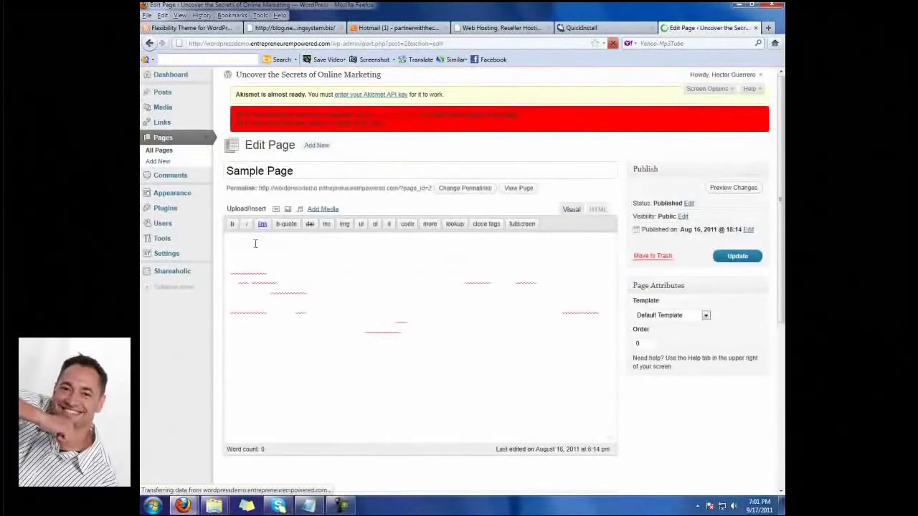
left_click(521, 201)
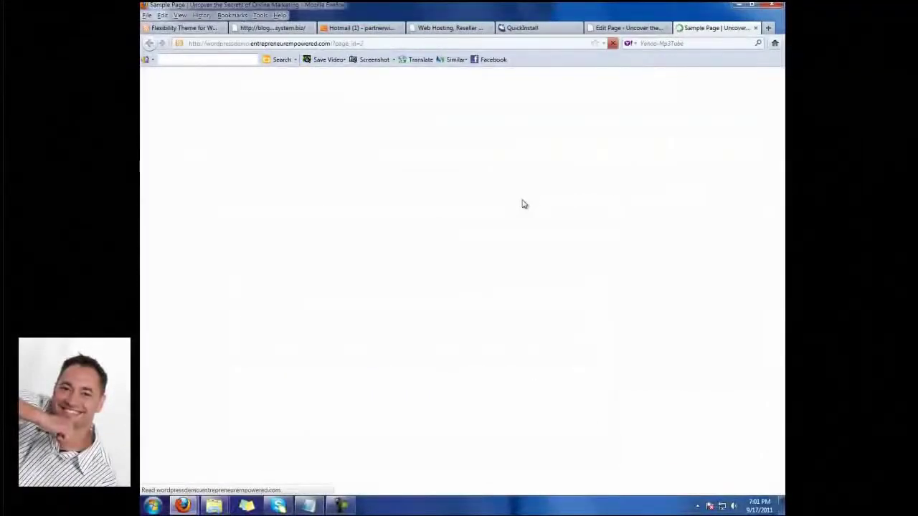
scroll(485, 302, "down", 5)
scroll(445, 299, "down", 1)
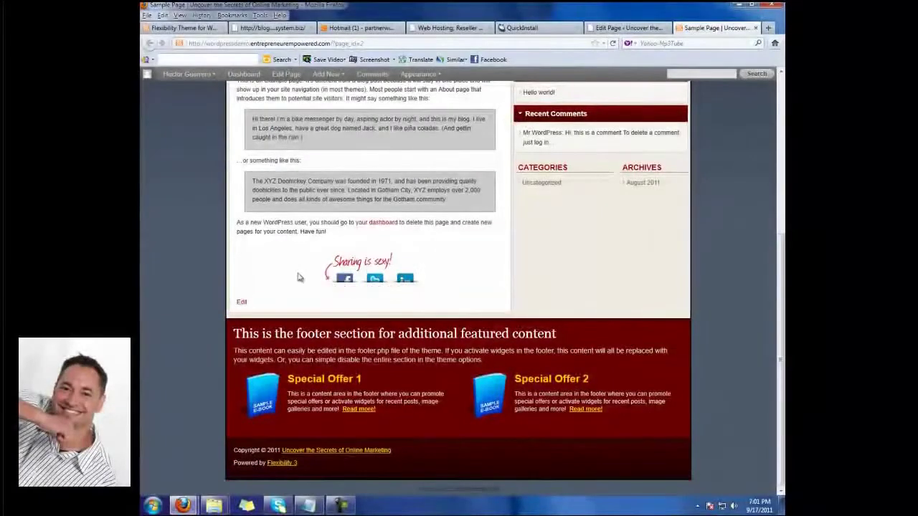
scroll(297, 273, "up", 5)
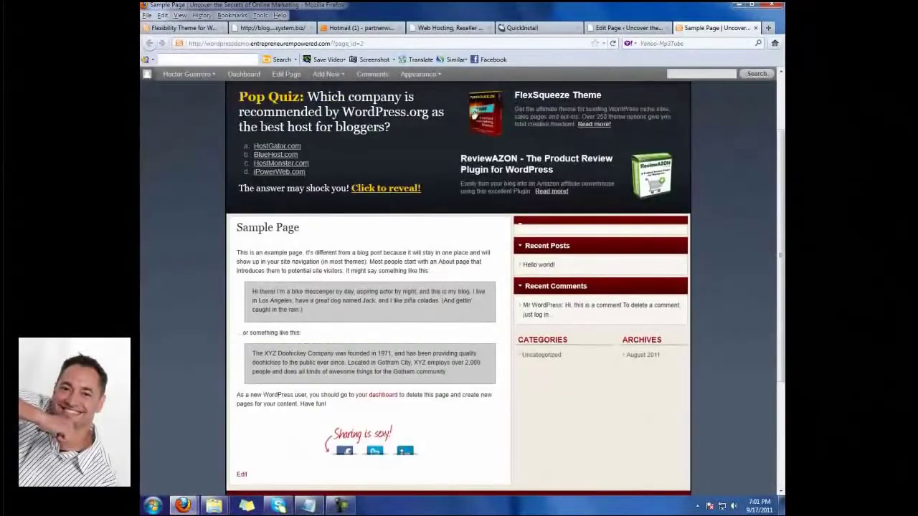
- Return to the site administration, open the All in One SEO options and set the plugin status to Enabled
left_click(177, 90)
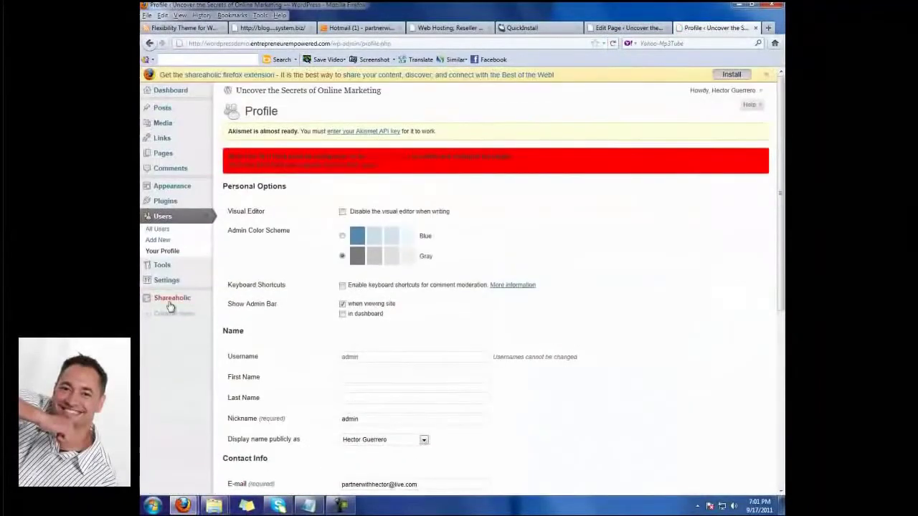
left_click(159, 264)
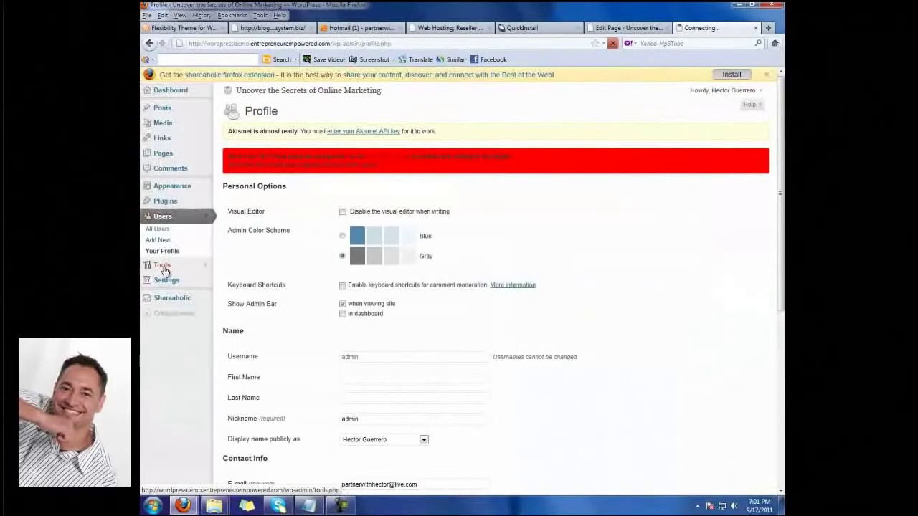
left_click(164, 281)
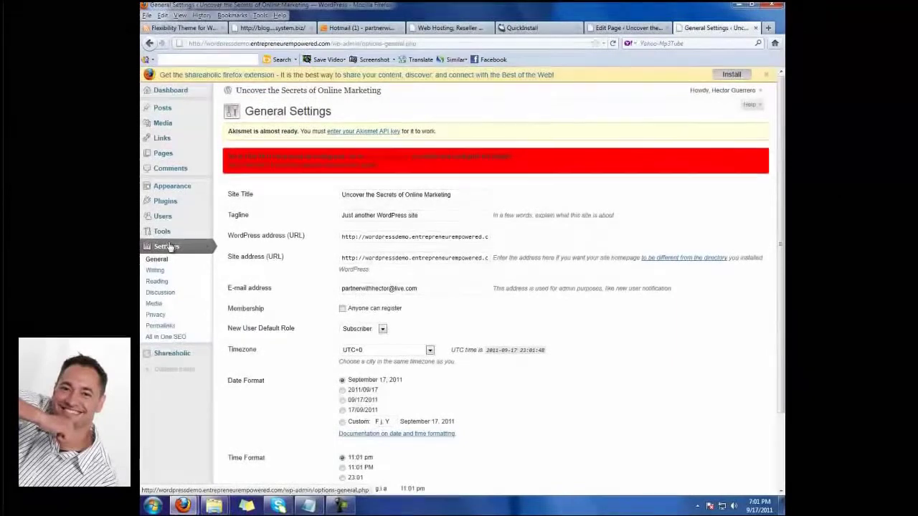
left_click(173, 341)
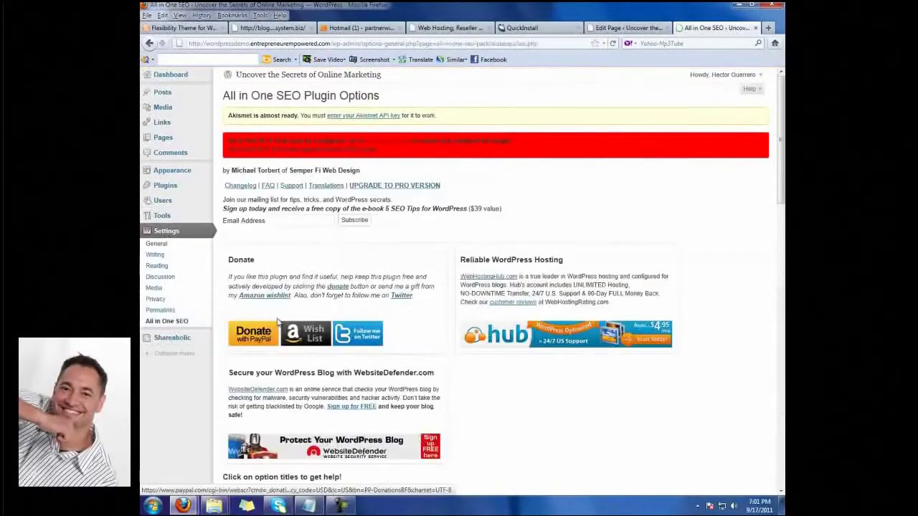
scroll(373, 269, "down", 5)
scroll(382, 280, "down", 1)
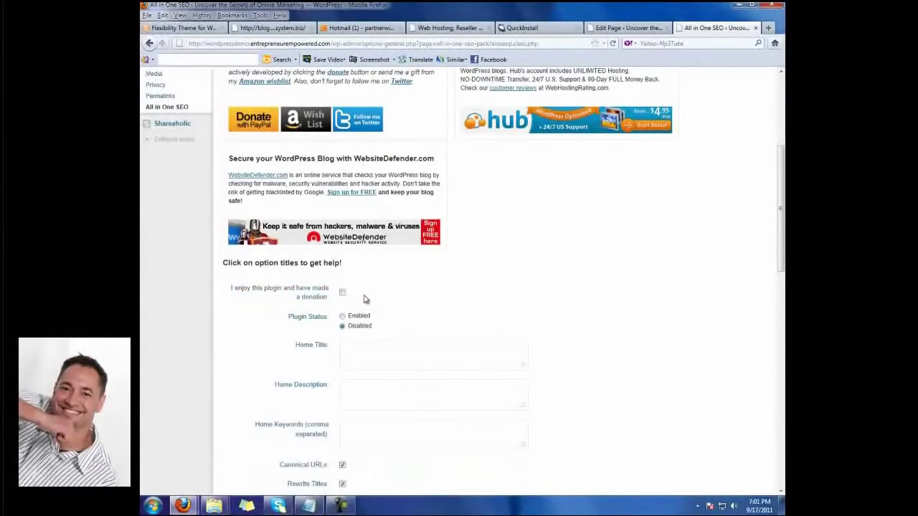
scroll(364, 300, "down", 1)
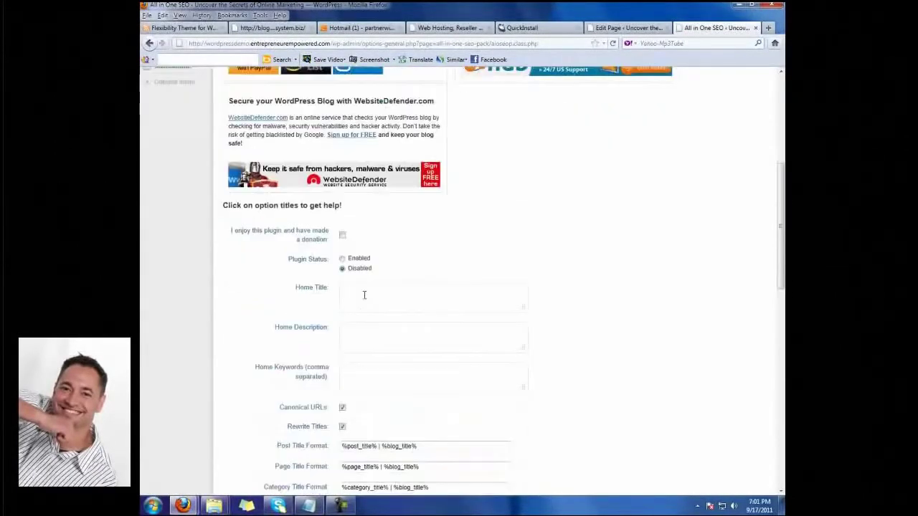
left_click(342, 259)
- Save the All in One SEO options and dismiss the Shareaholic Firefox extension notice
scroll(352, 333, "down", 3)
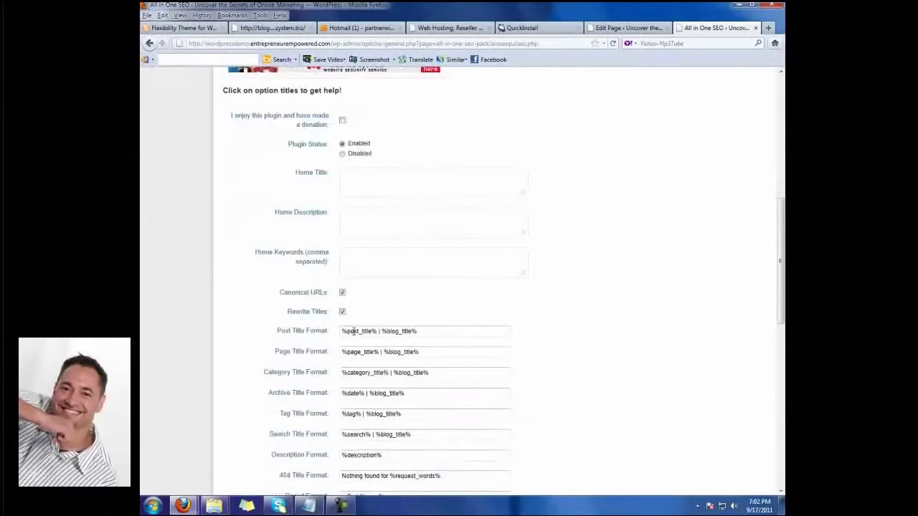
scroll(347, 317, "down", 4)
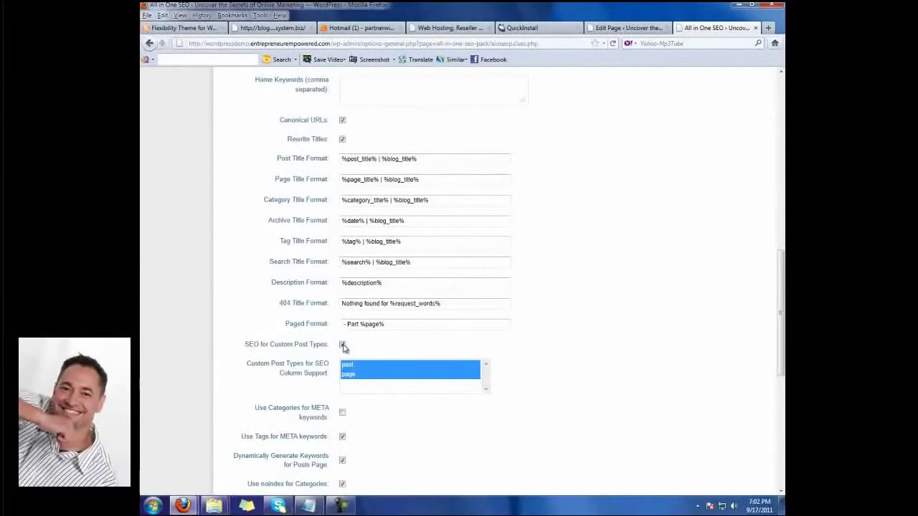
scroll(345, 348, "down", 3)
scroll(349, 357, "down", 3)
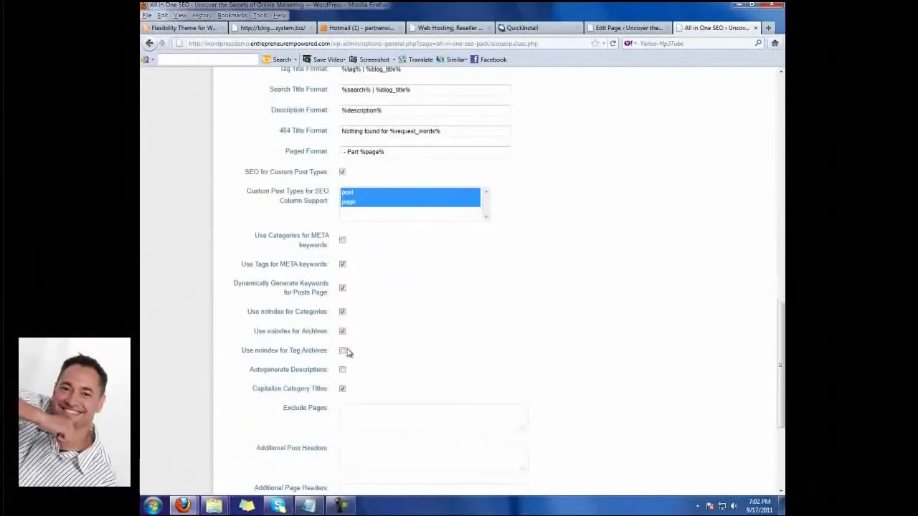
scroll(350, 356, "down", 1)
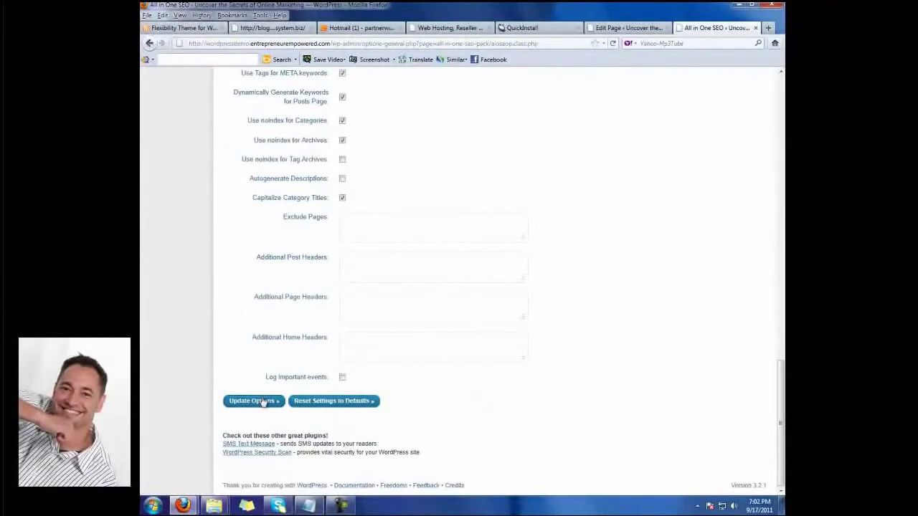
left_click(261, 403)
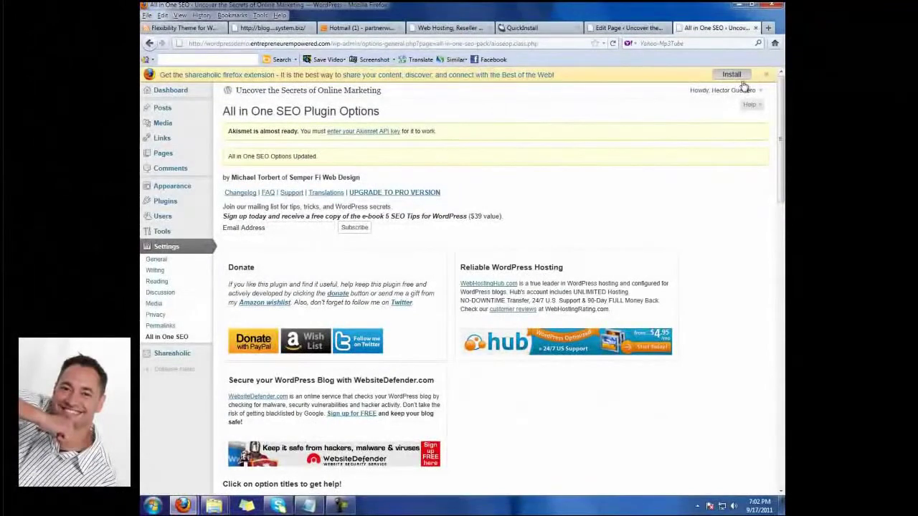
left_click(764, 75)
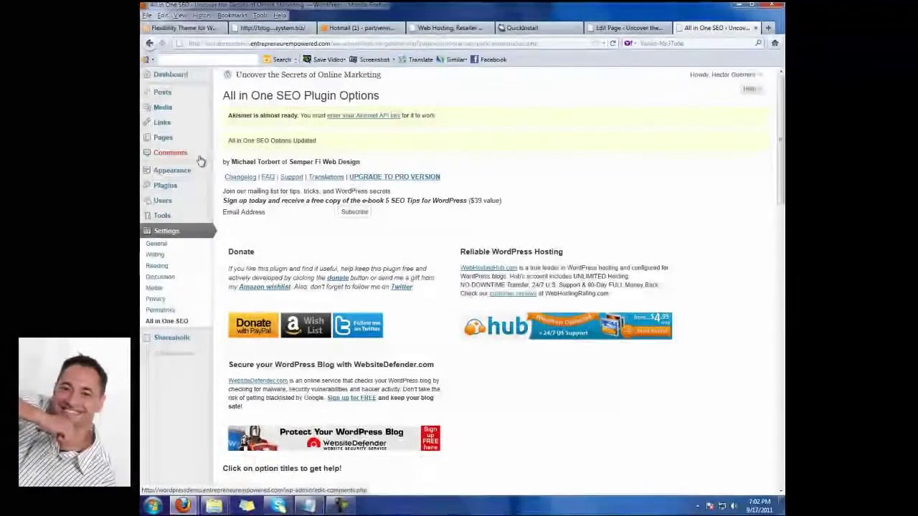
- Open the "Hello world!" post for editing and examine its All in One SEO Pack title, description and keywords fields
left_click(163, 94)
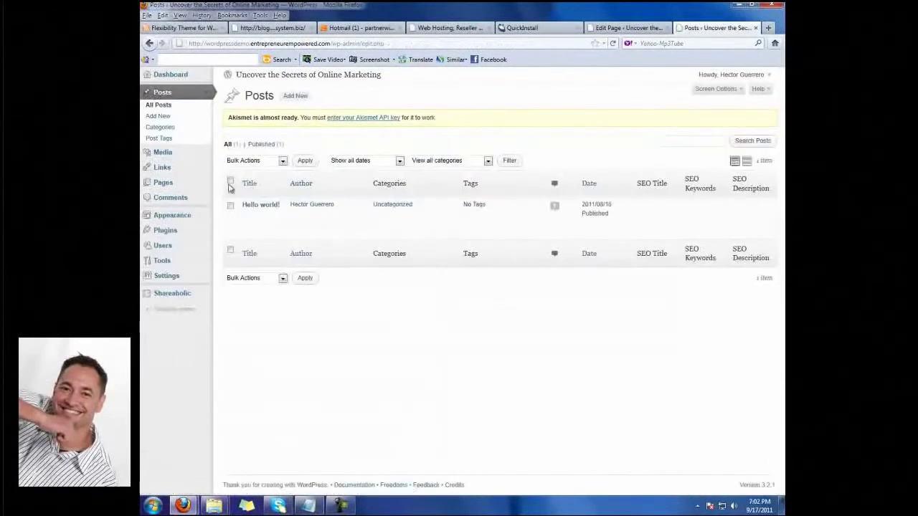
left_click(296, 97)
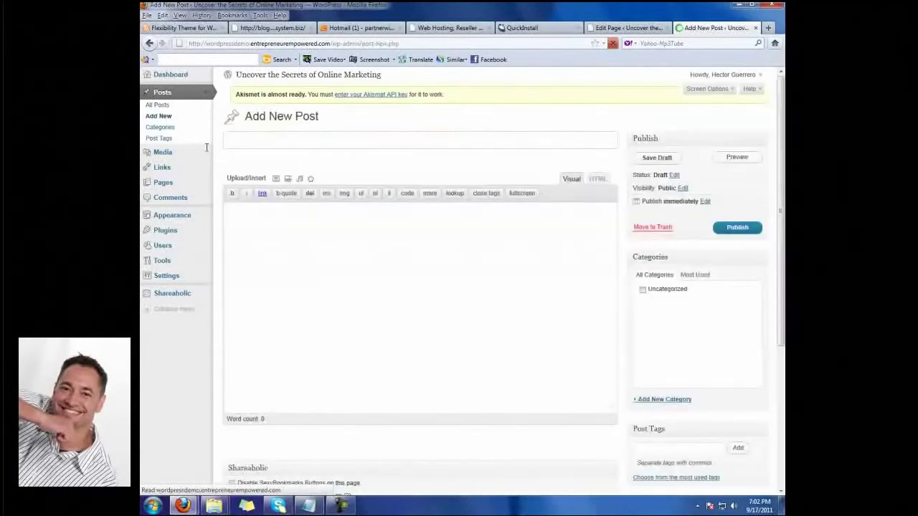
left_click(159, 105)
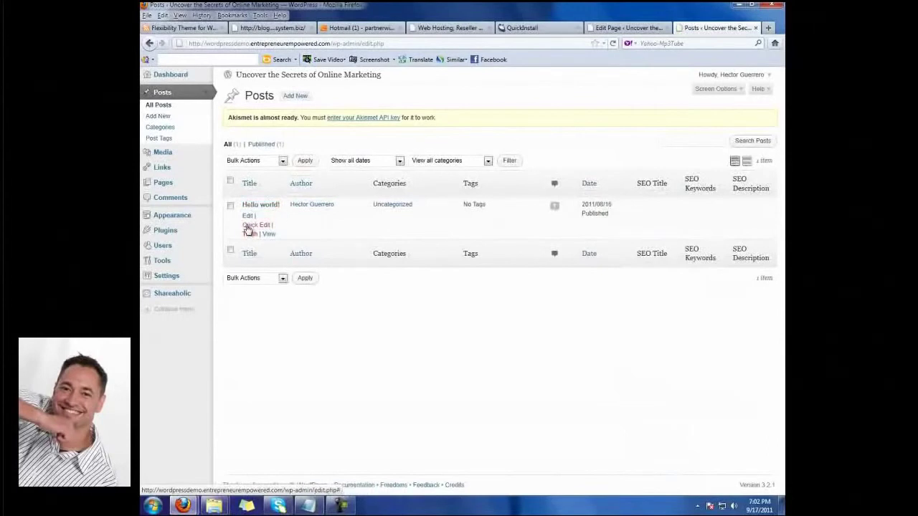
left_click(247, 218)
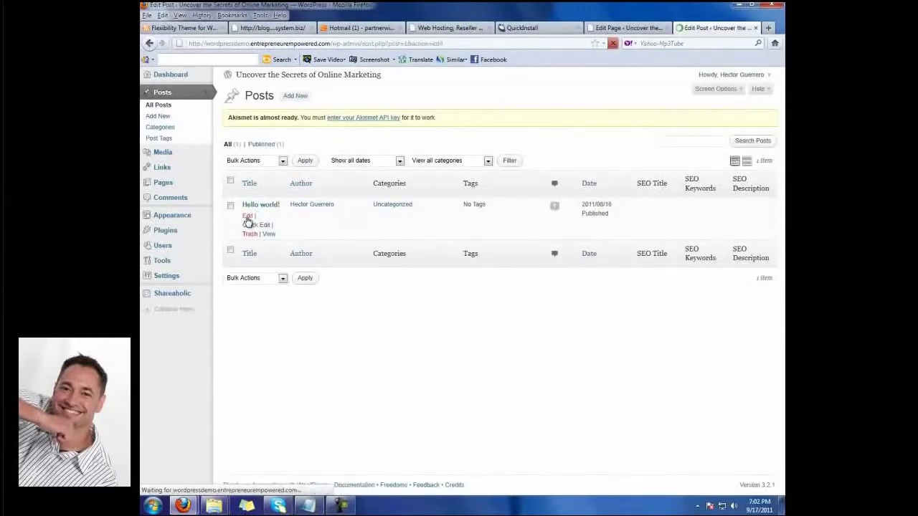
scroll(342, 309, "down", 5)
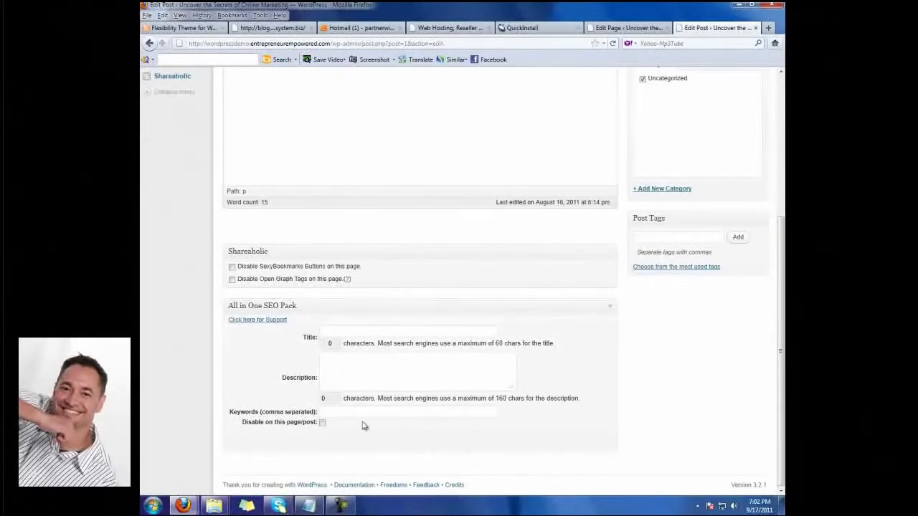
scroll(367, 394, "up", 5)
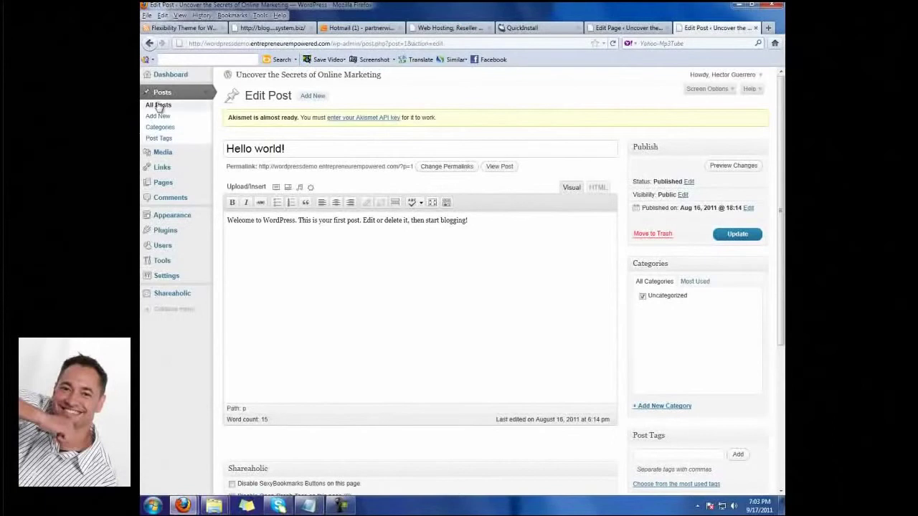
- View the blog's front page and switch to the Hotmail inbox
left_click(266, 82)
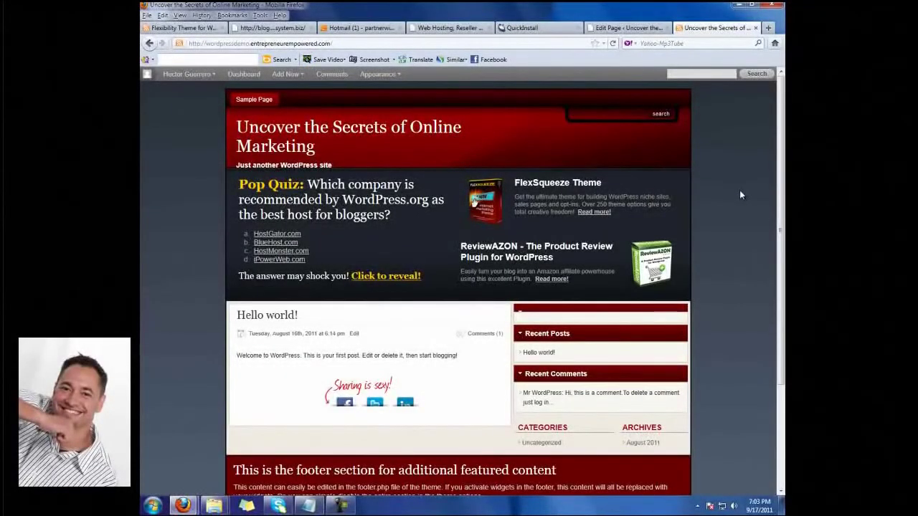
left_click(364, 29)
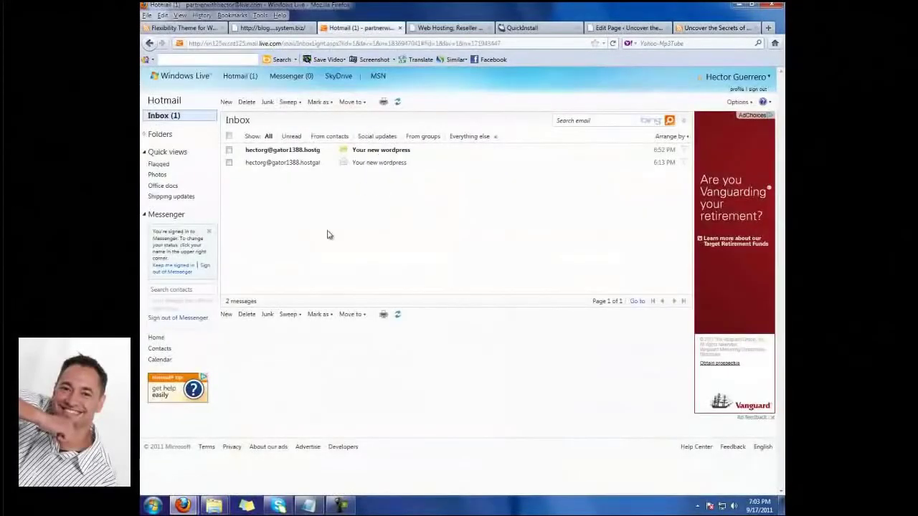